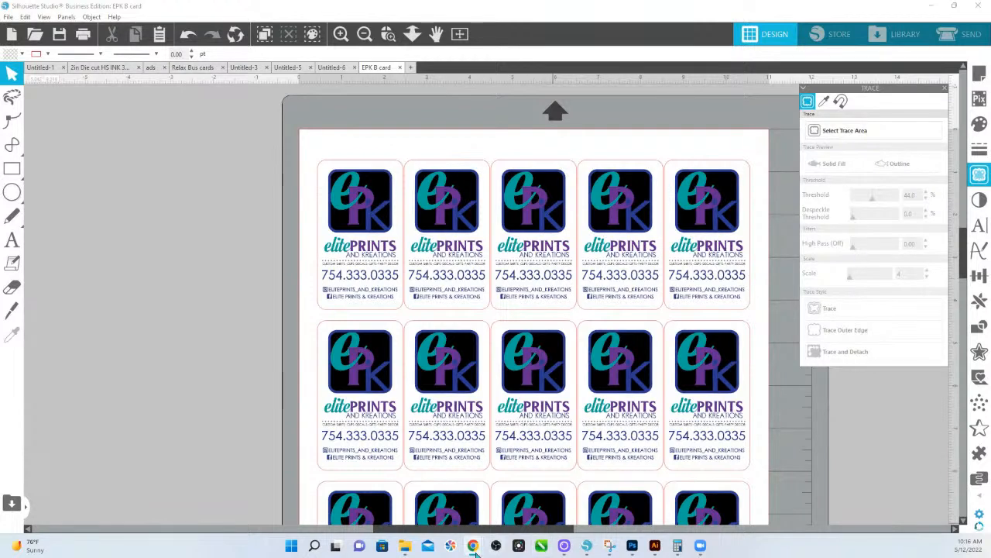
# Switch from Silhouette Studio to the Chrome window showing the HS Ink shop.
pyautogui.moveTo(474, 549)
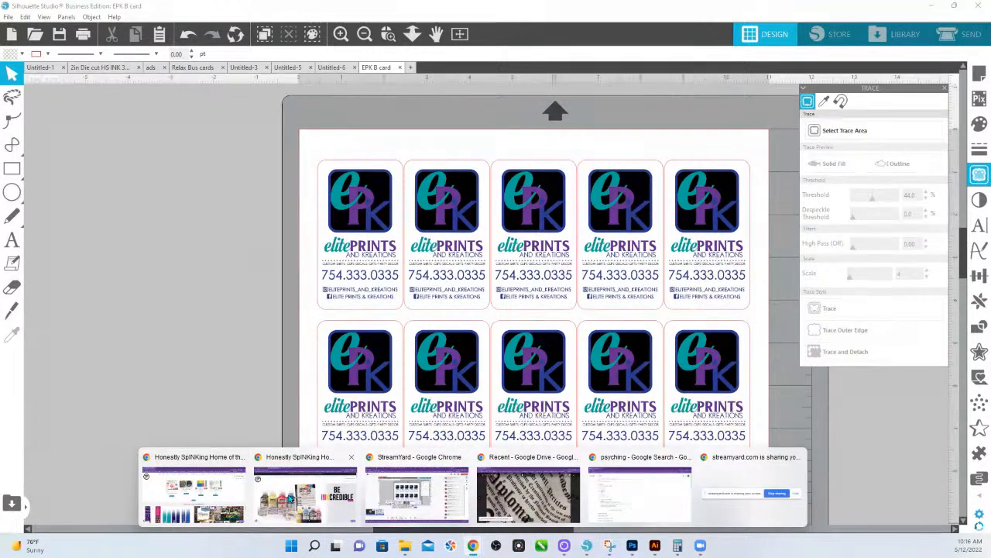
pyautogui.click(306, 491)
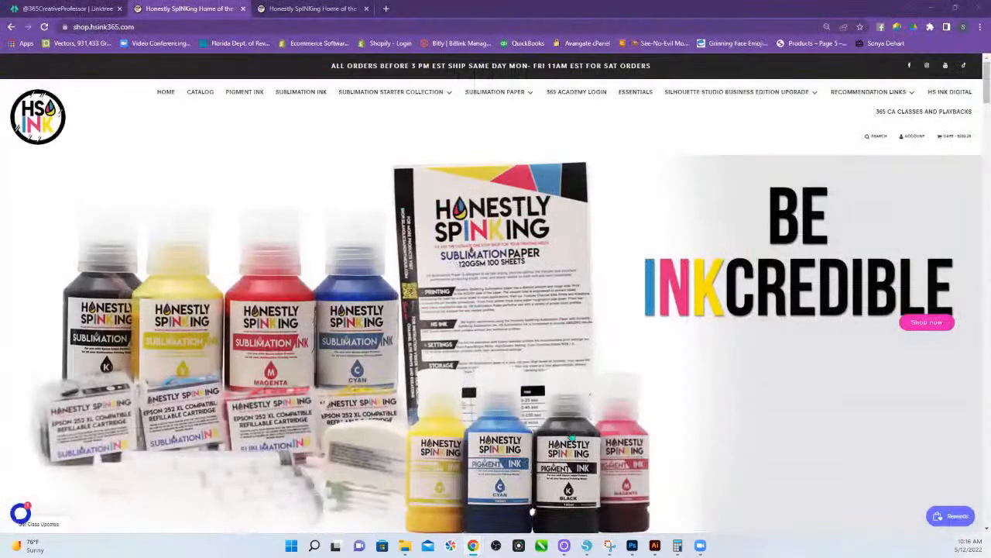
# Find the 'Complement your Small Business with Sil Studio' course in '365 CA Classes and Playbacks' and open it.
pyautogui.click(899, 118)
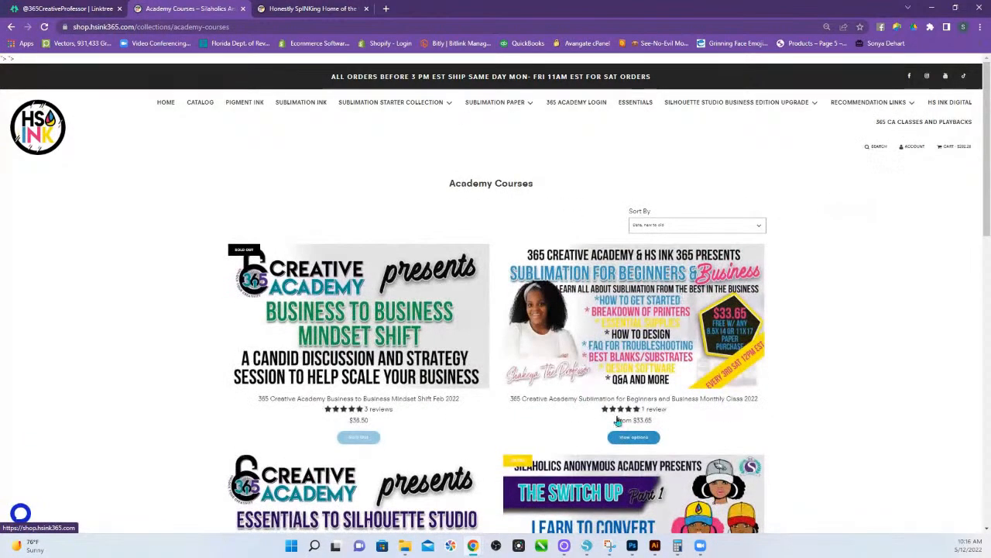
pyautogui.scroll(-10, 630, 415)
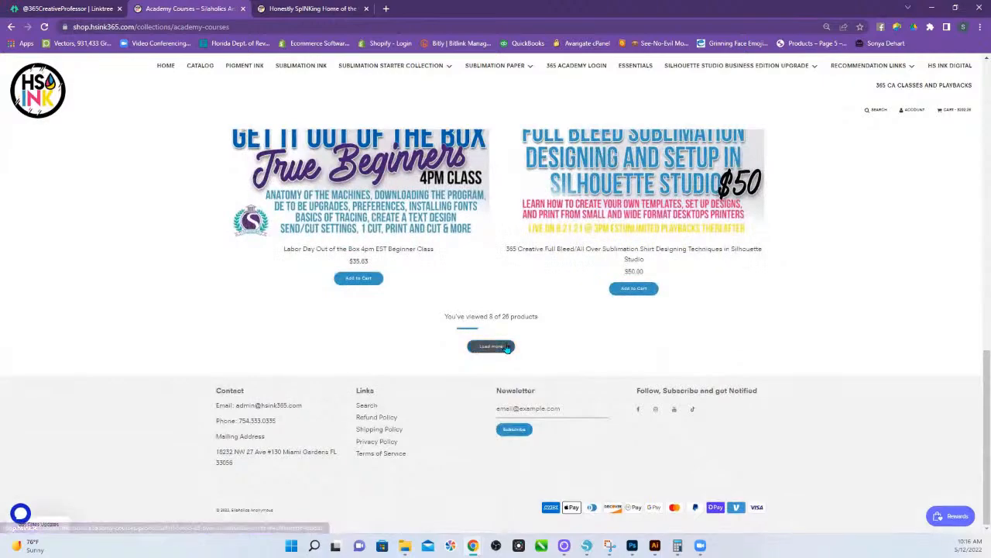
pyautogui.click(504, 346)
pyautogui.scroll(-8, 562, 351)
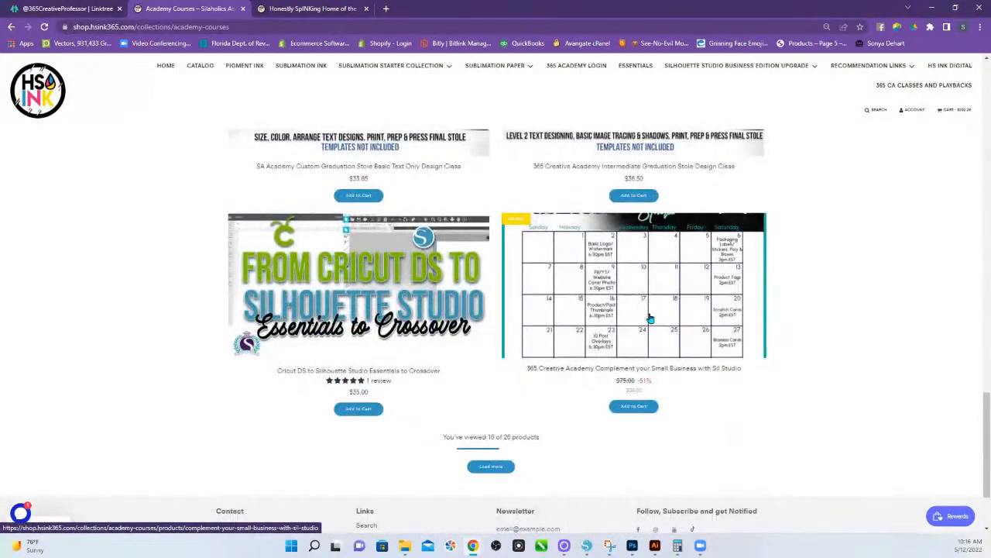
pyautogui.click(651, 317)
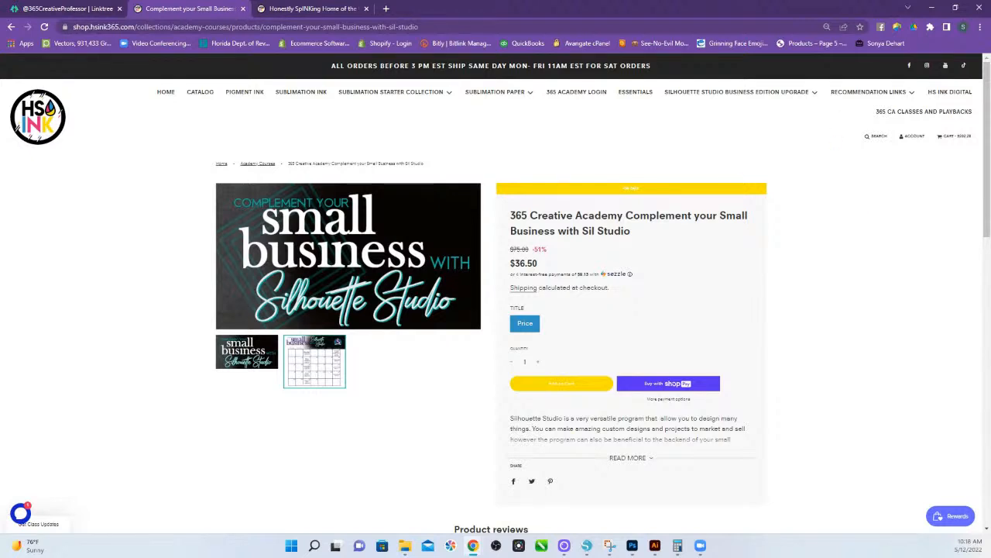
# Display the monthly class calendar graphic as the main course image.
pyautogui.click(312, 369)
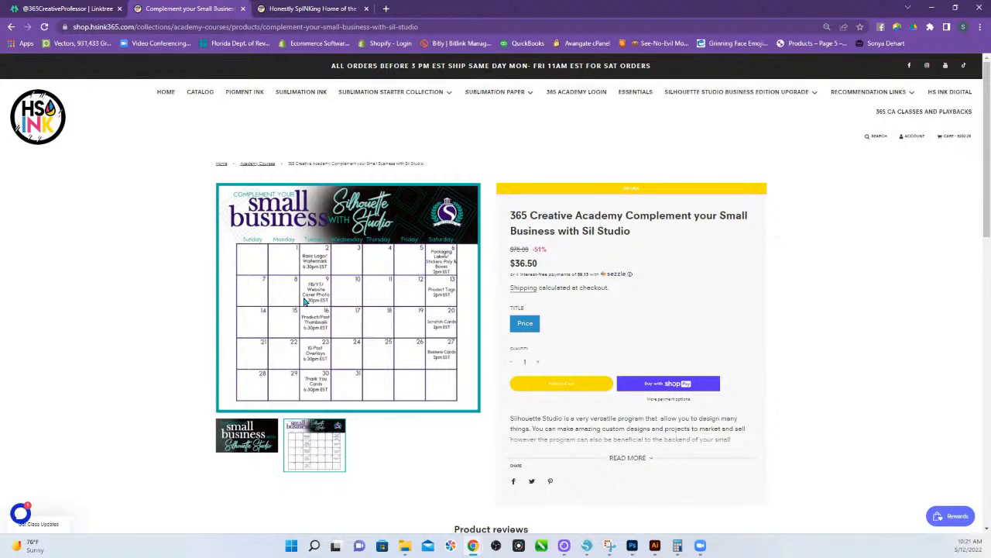
# Expand the full course description, read through it, then return to the top.
pyautogui.click(641, 465)
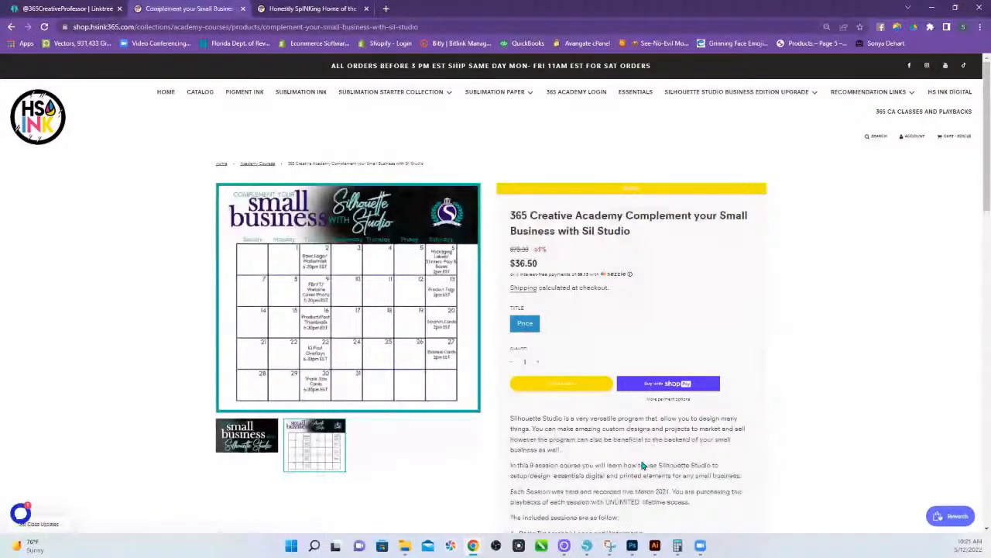
pyautogui.scroll(-1, 666, 469)
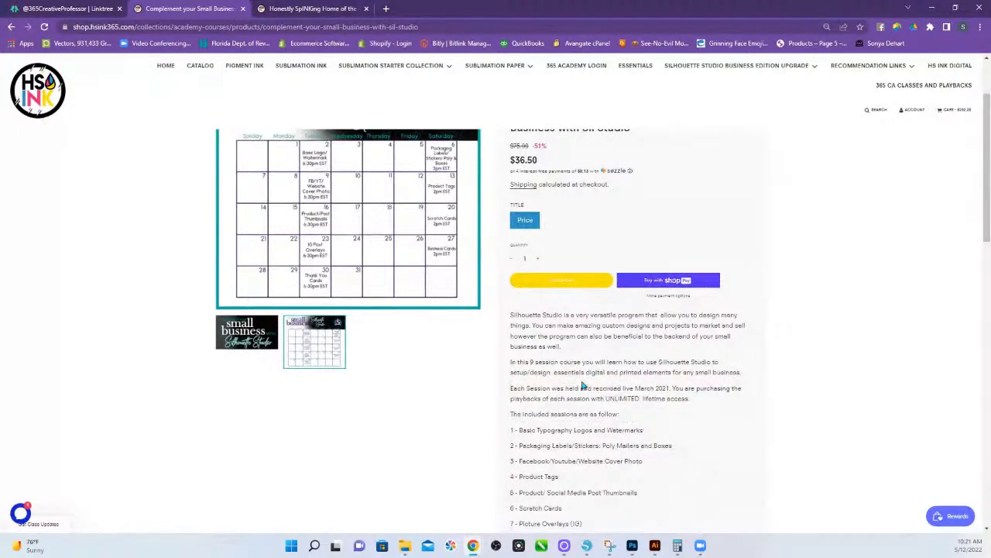
pyautogui.scroll(3, 550, 375)
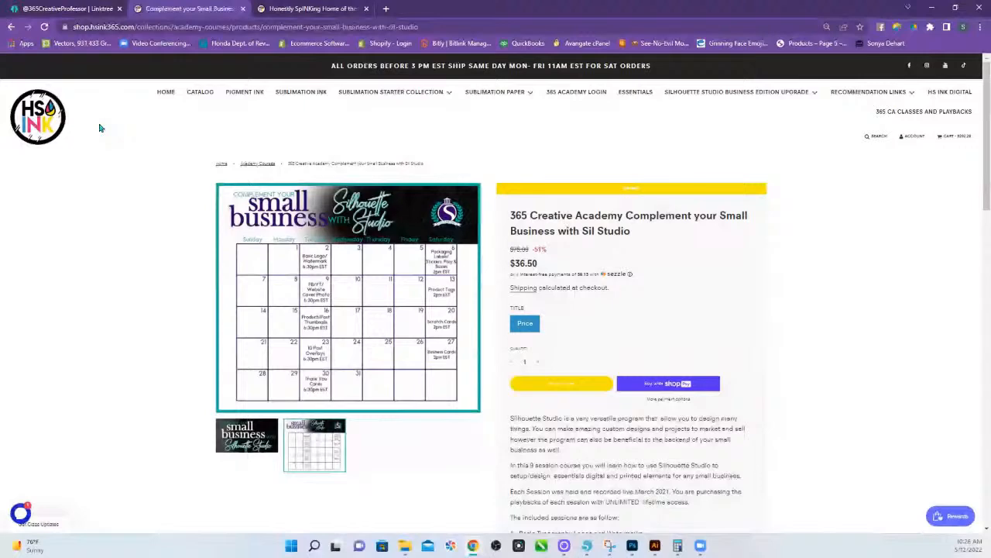
pyautogui.click(289, 11)
pyautogui.scroll(-3, 447, 357)
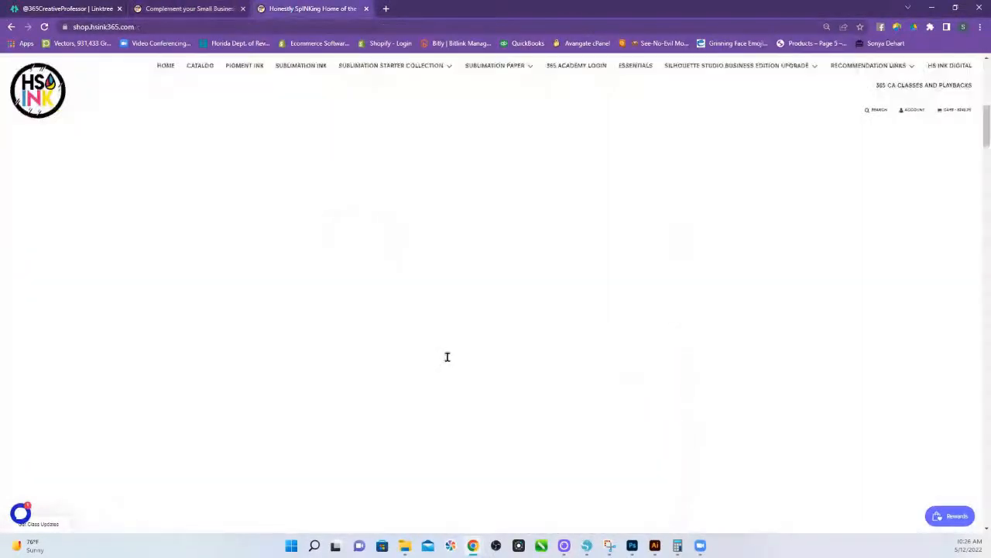
pyautogui.scroll(-7, 447, 357)
pyautogui.click(62, 100)
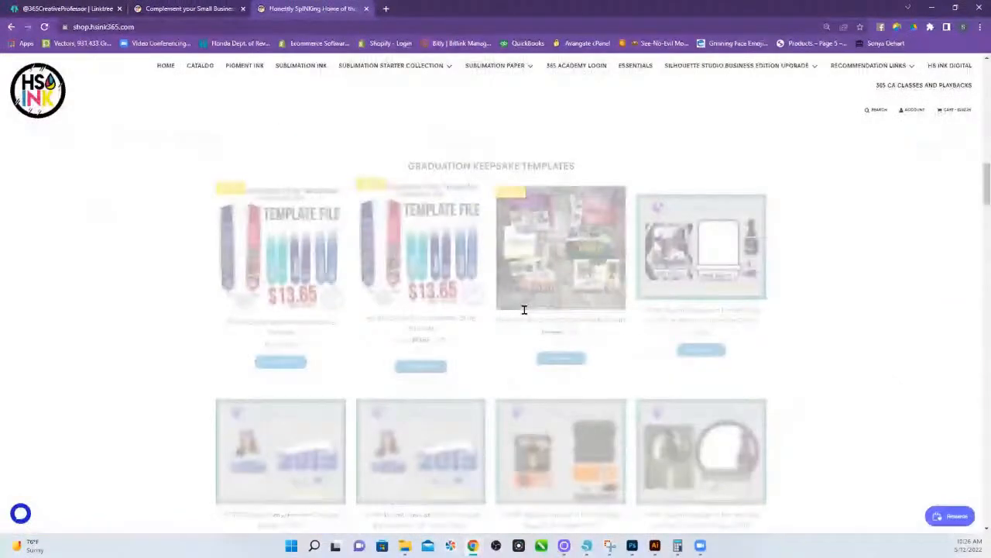
pyautogui.scroll(-10, 611, 372)
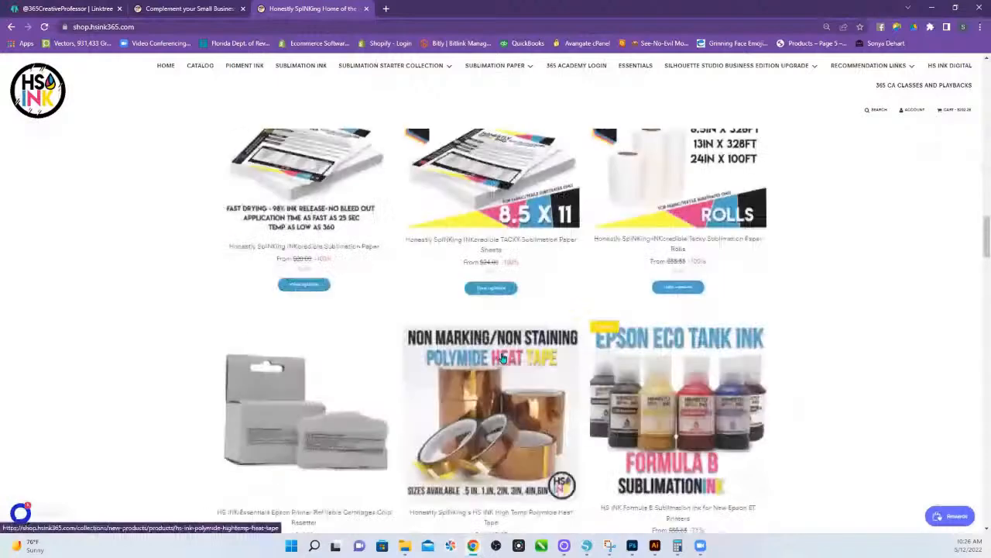
pyautogui.scroll(1, 343, 238)
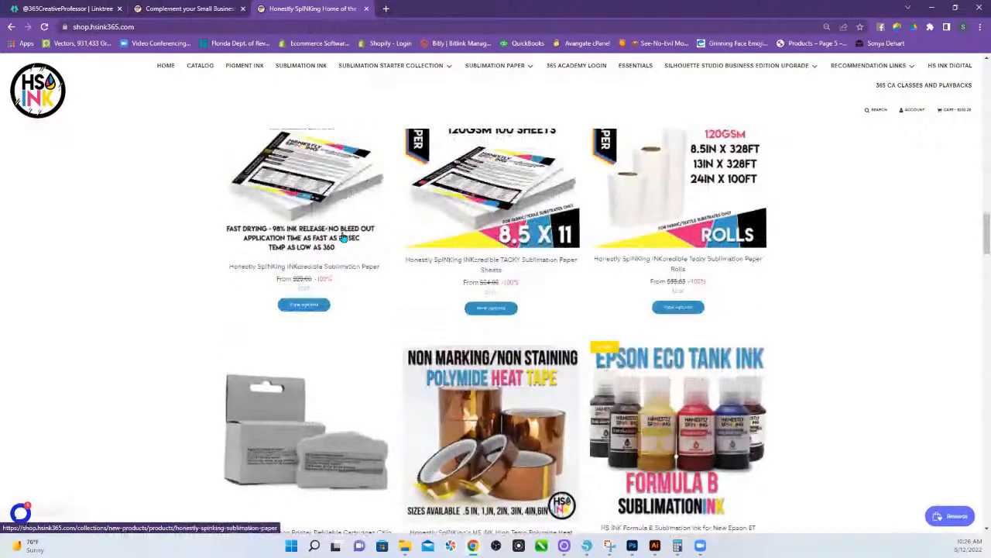
pyautogui.scroll(-2, 582, 281)
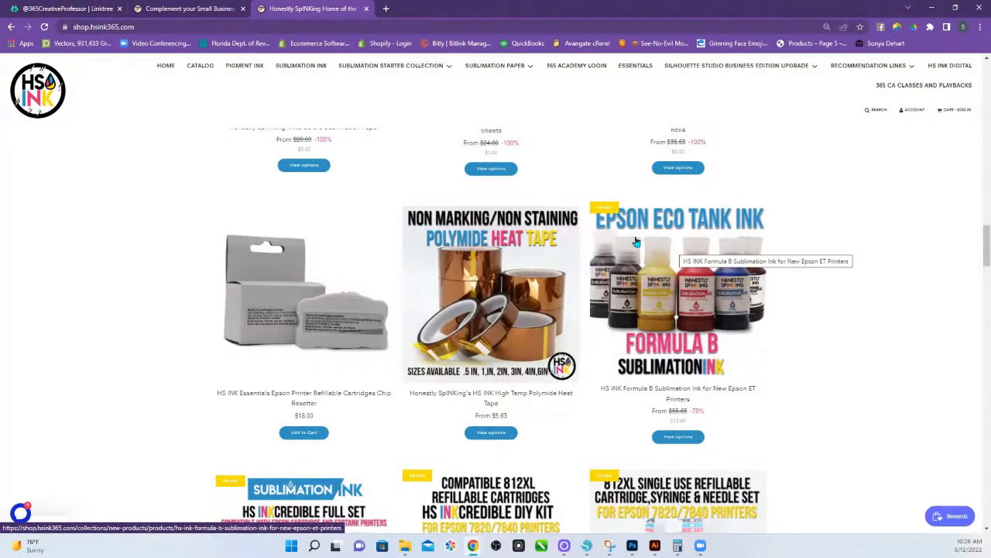
pyautogui.scroll(-4, 635, 303)
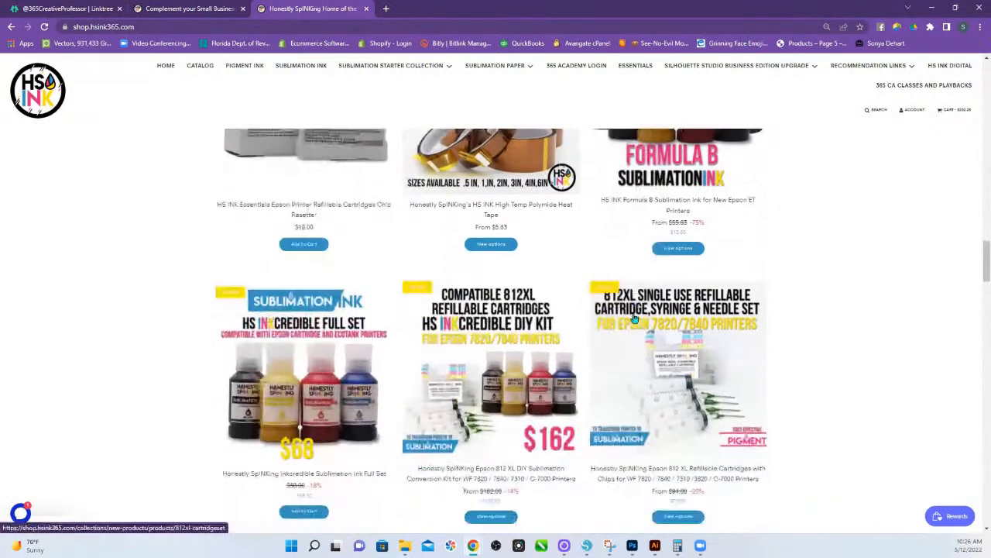
pyautogui.scroll(8, 745, 317)
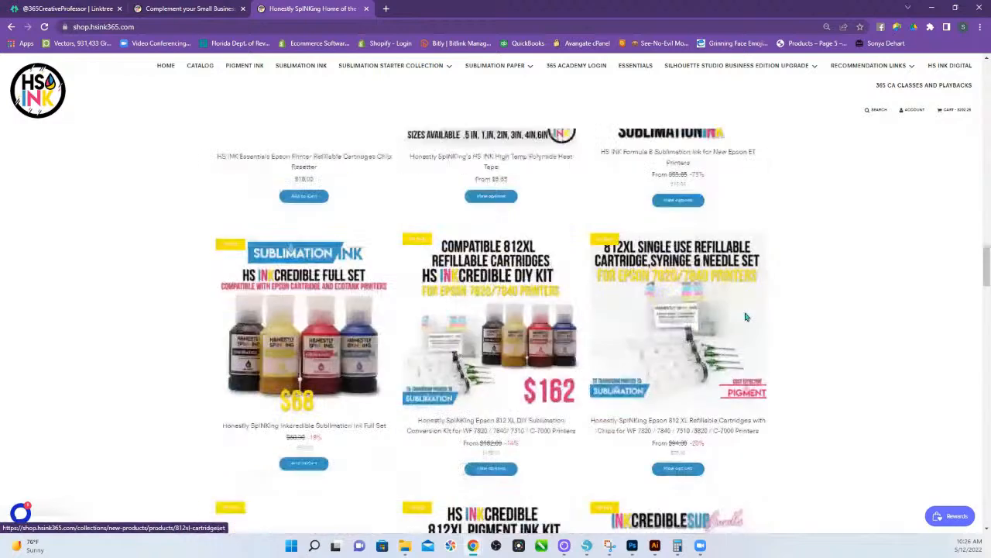
pyautogui.scroll(5, 626, 384)
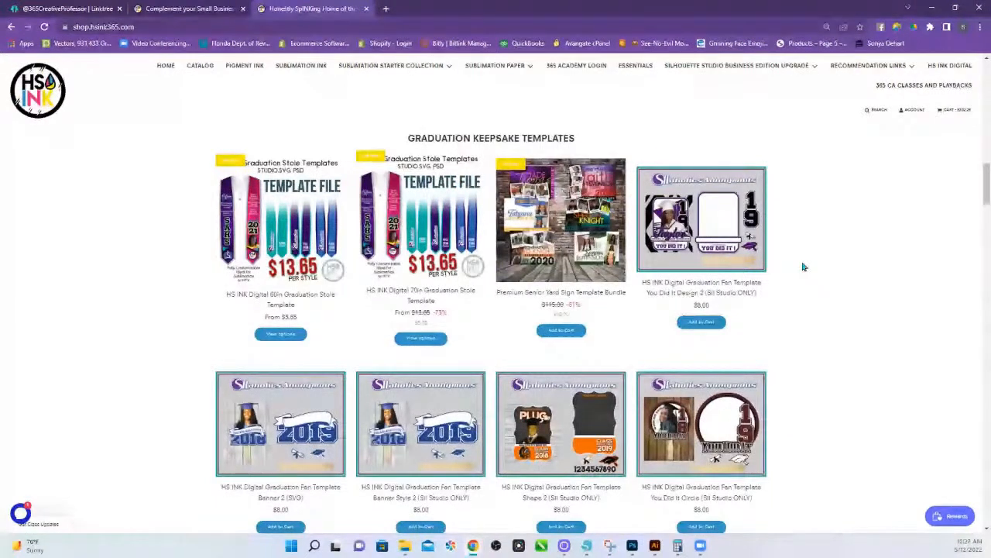
pyautogui.scroll(-1, 593, 329)
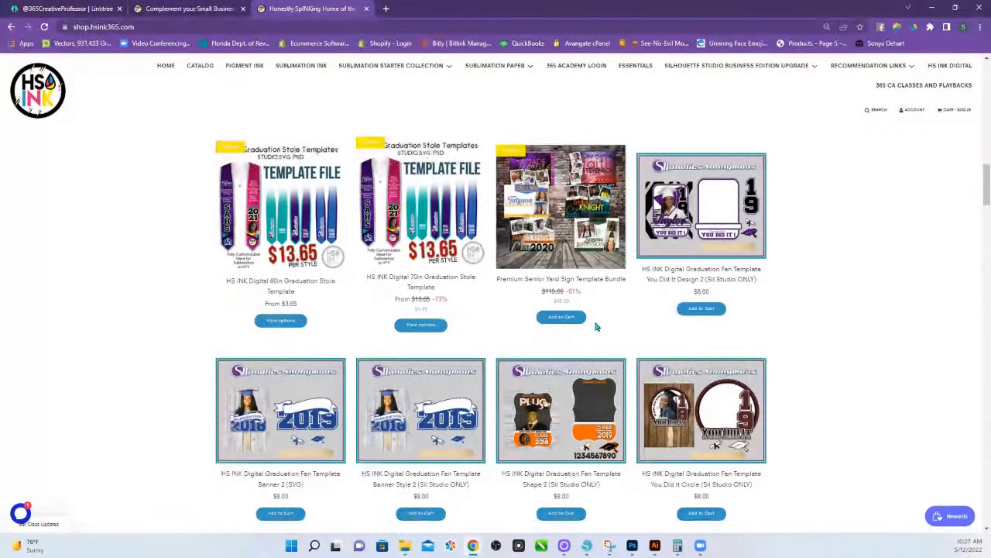
pyautogui.scroll(-5, 594, 327)
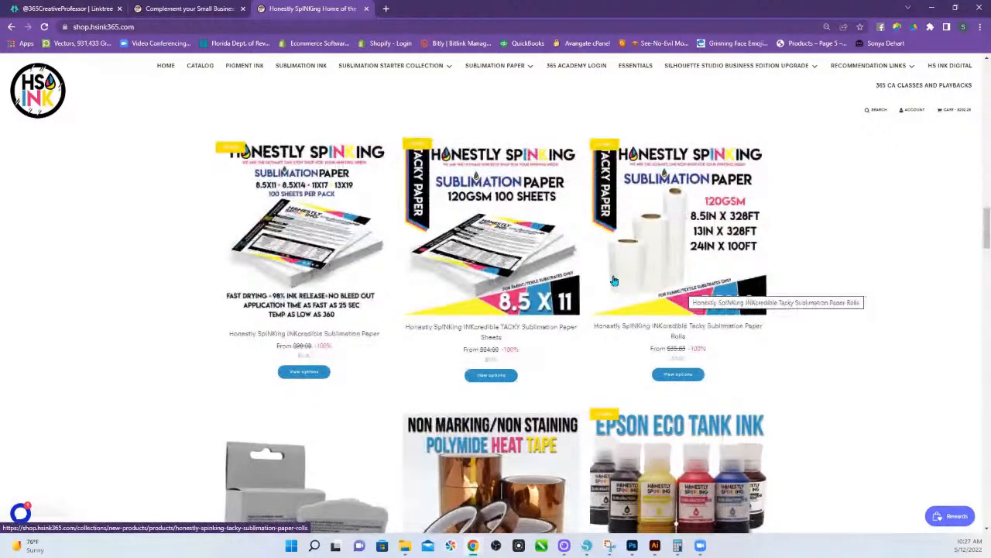
pyautogui.scroll(-2, 660, 416)
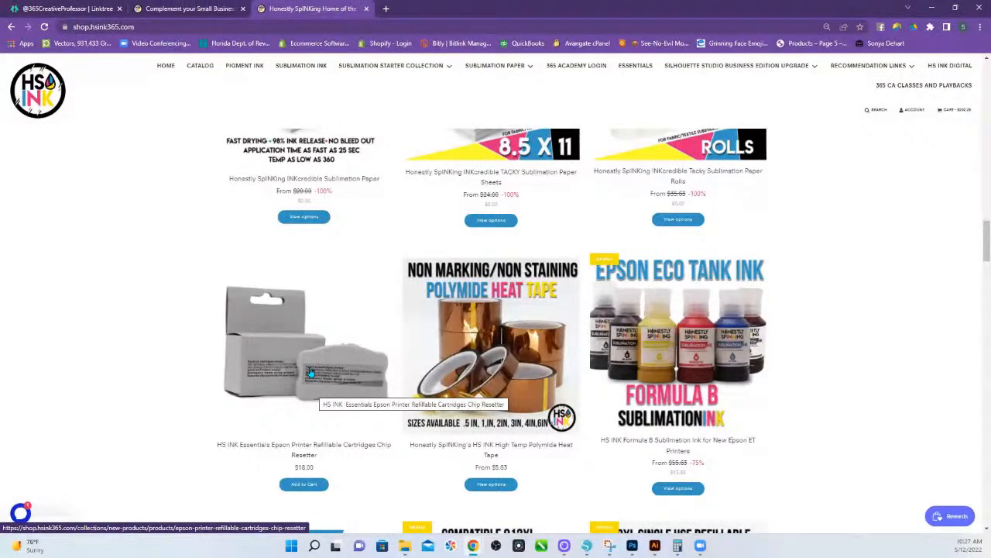
# View the photos of the $18.00 Epson Chip Resetter, then return to the HS Ink home page.
pyautogui.click(310, 373)
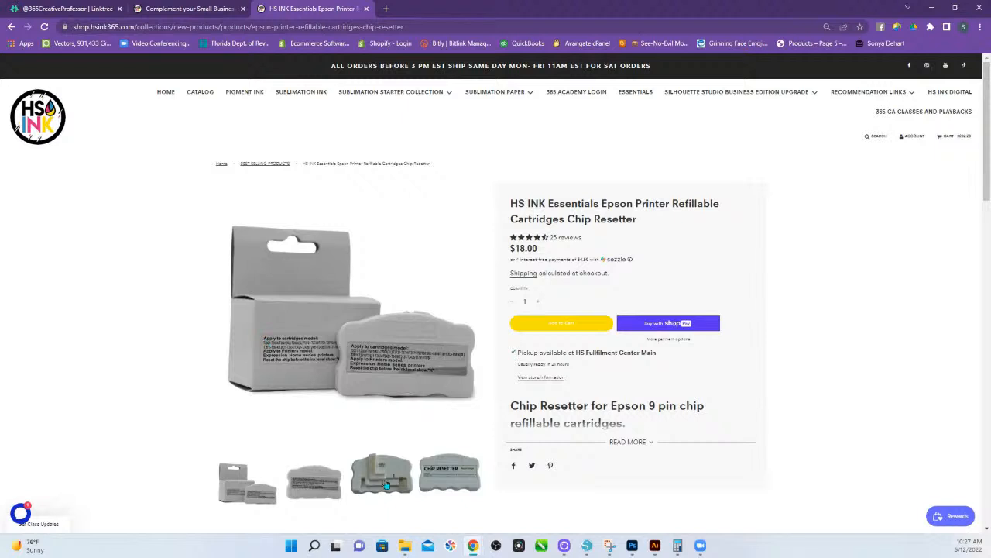
pyautogui.click(430, 481)
pyautogui.click(372, 387)
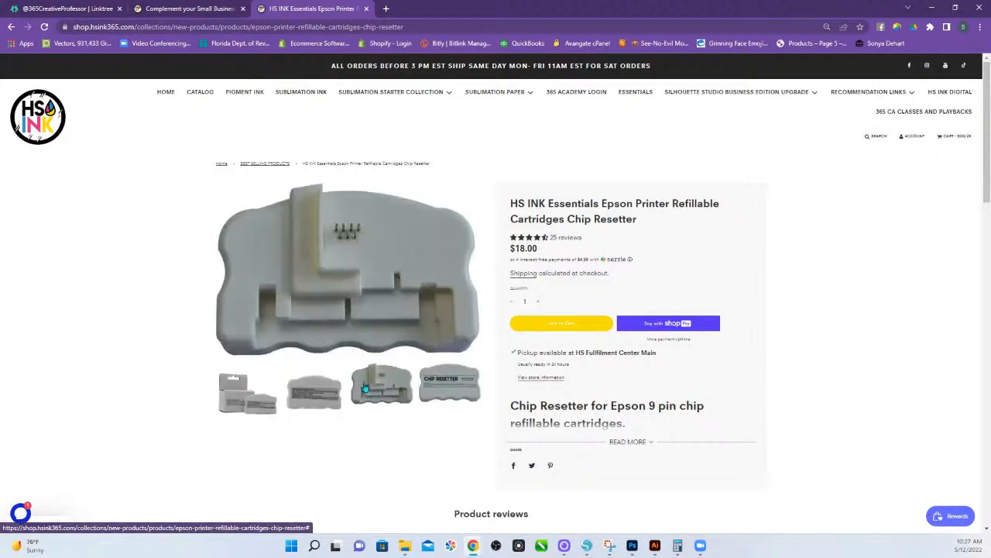
pyautogui.click(339, 390)
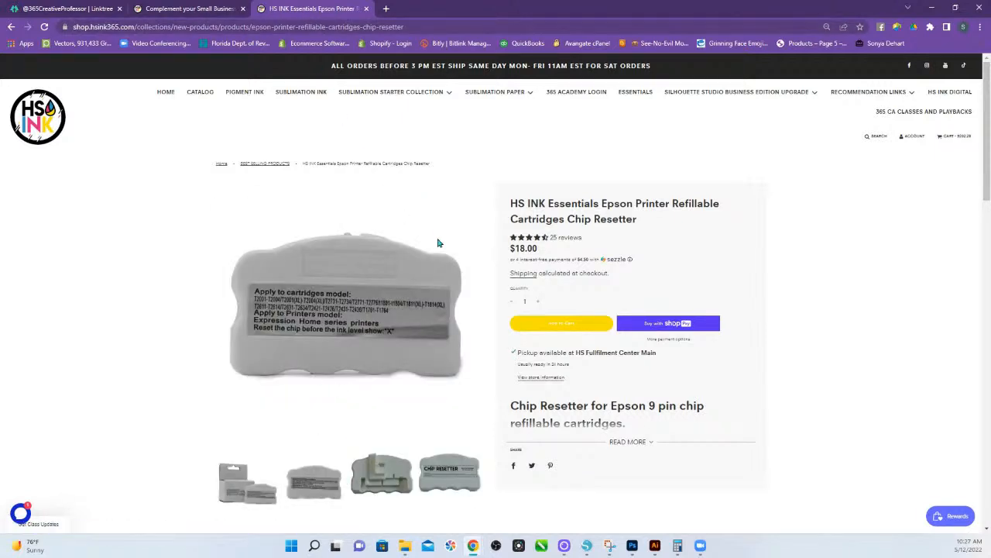
pyautogui.click(41, 122)
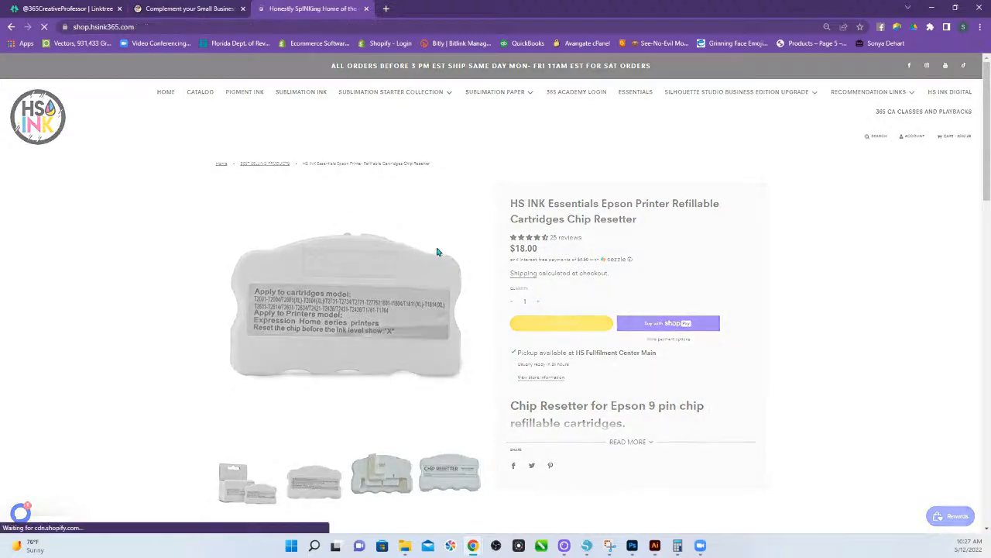
# Return to the 'Complement your Small Business' course tab.
pyautogui.click(234, 21)
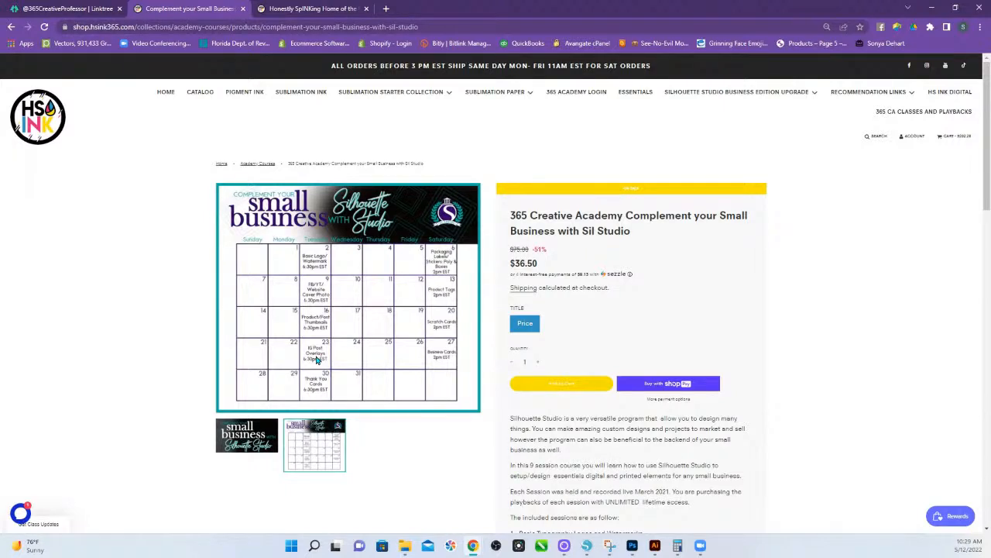
# Return to Silhouette Studio and show the 'Relax Bus cards' document.
pyautogui.click(587, 547)
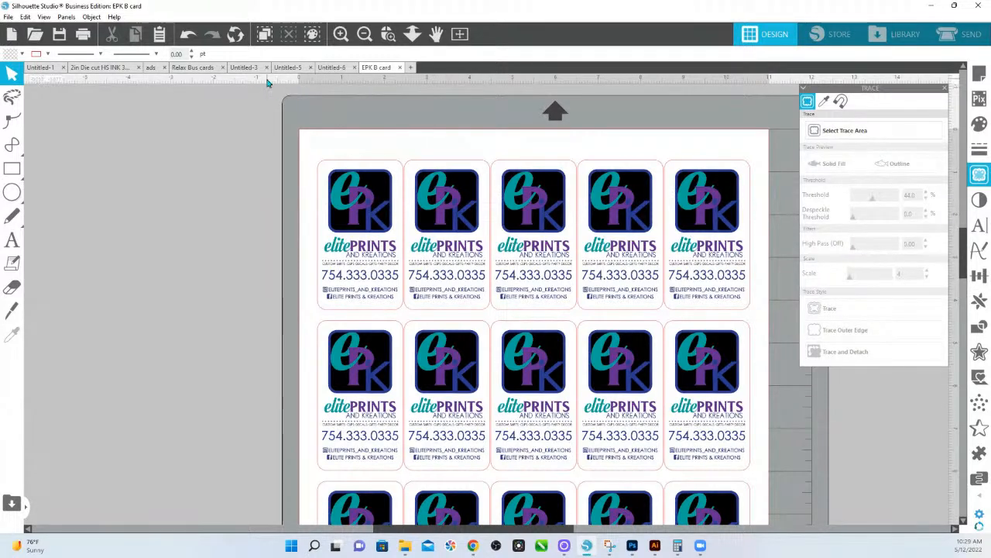
pyautogui.click(186, 72)
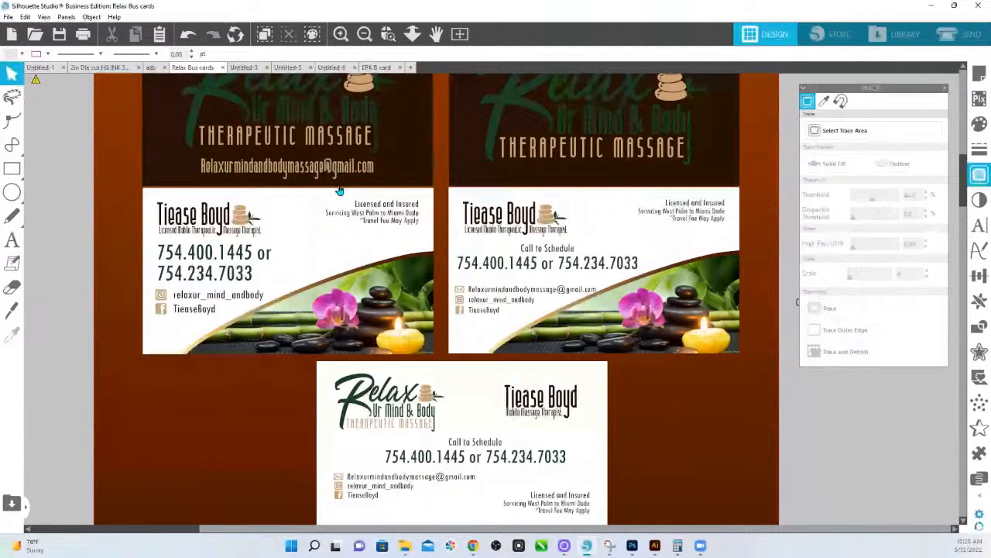
pyautogui.scroll(1, 339, 190)
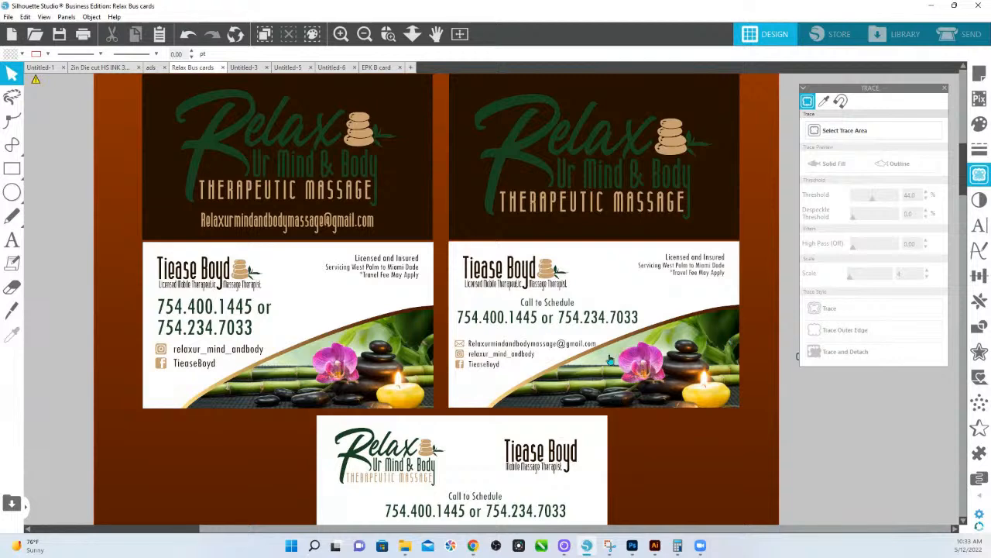
pyautogui.scroll(-3, 723, 334)
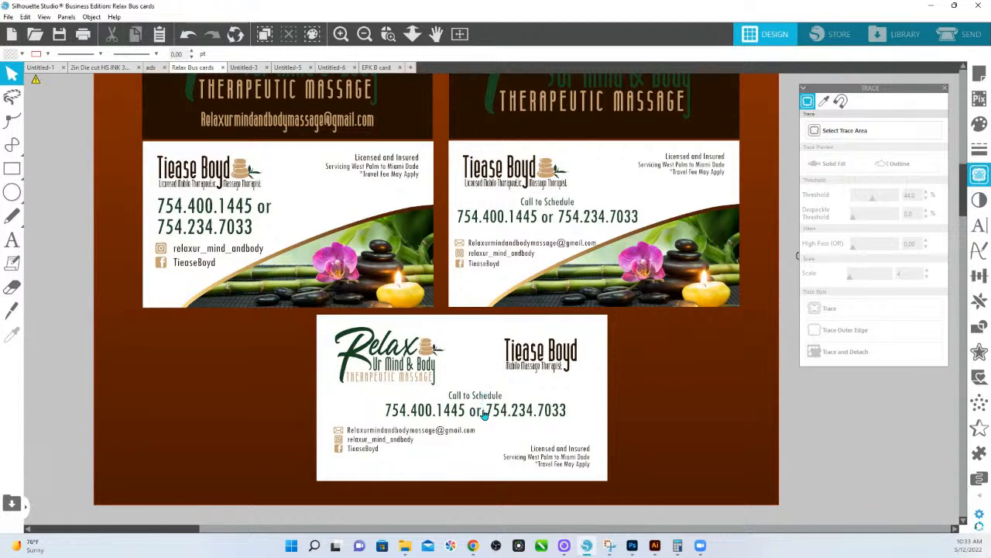
pyautogui.scroll(-1, 468, 418)
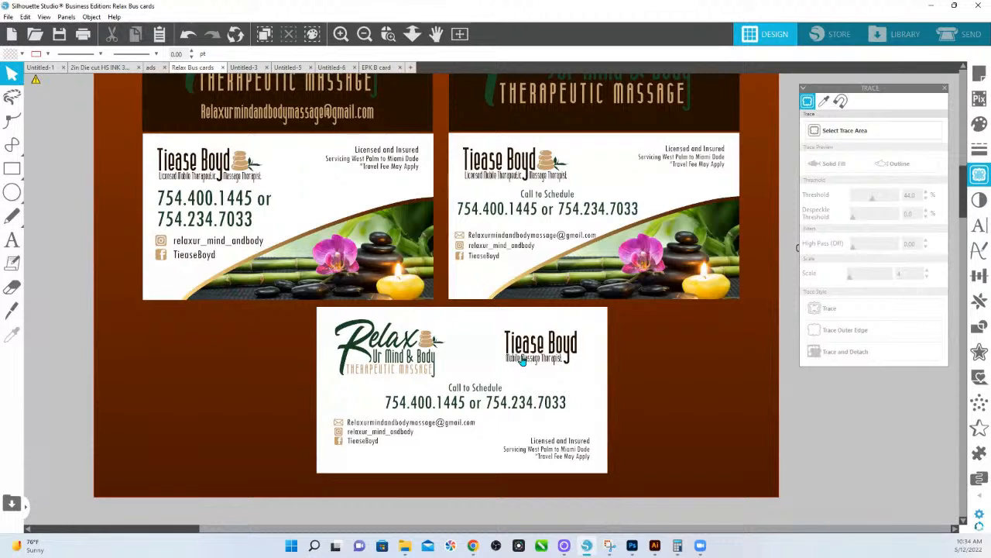
pyautogui.scroll(4, 521, 365)
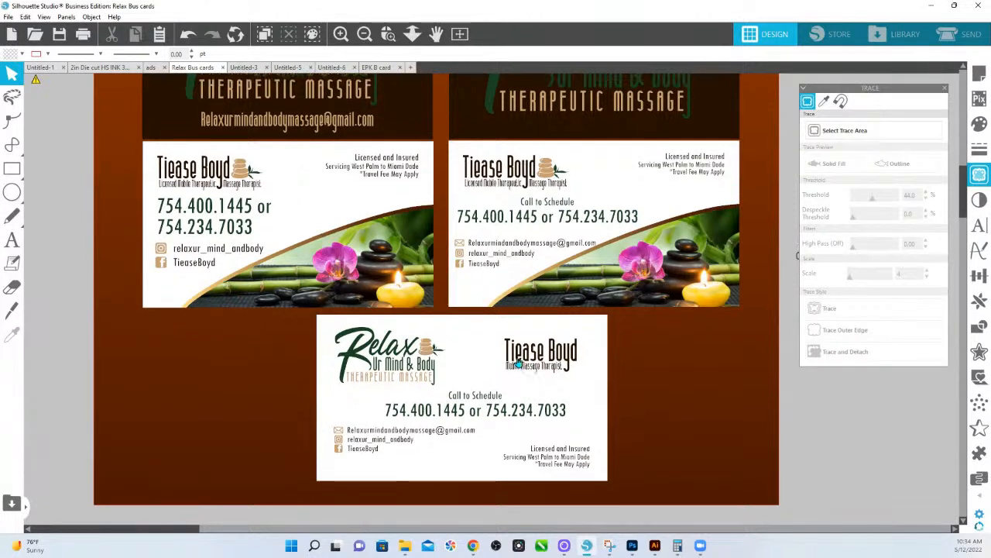
pyautogui.scroll(2, 433, 338)
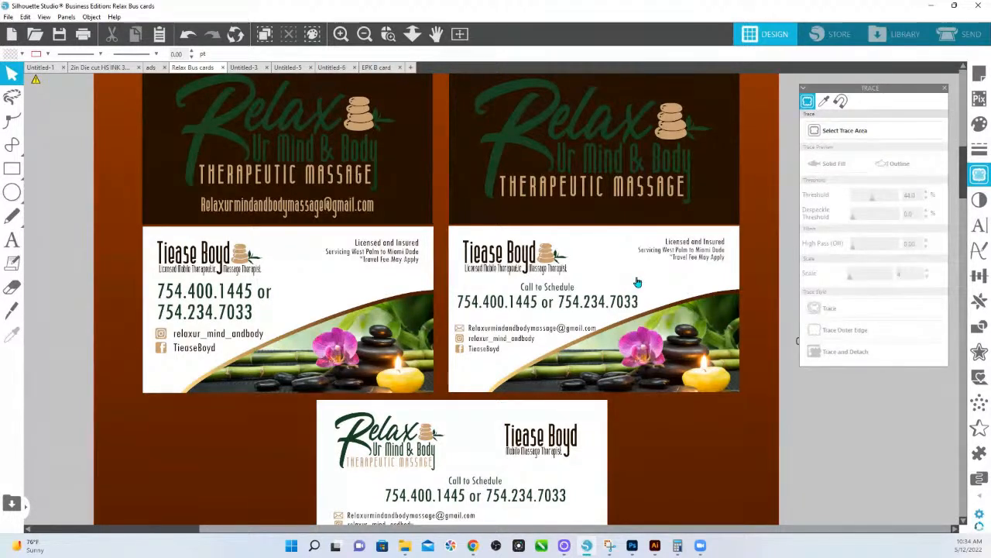
pyautogui.scroll(-2, 639, 282)
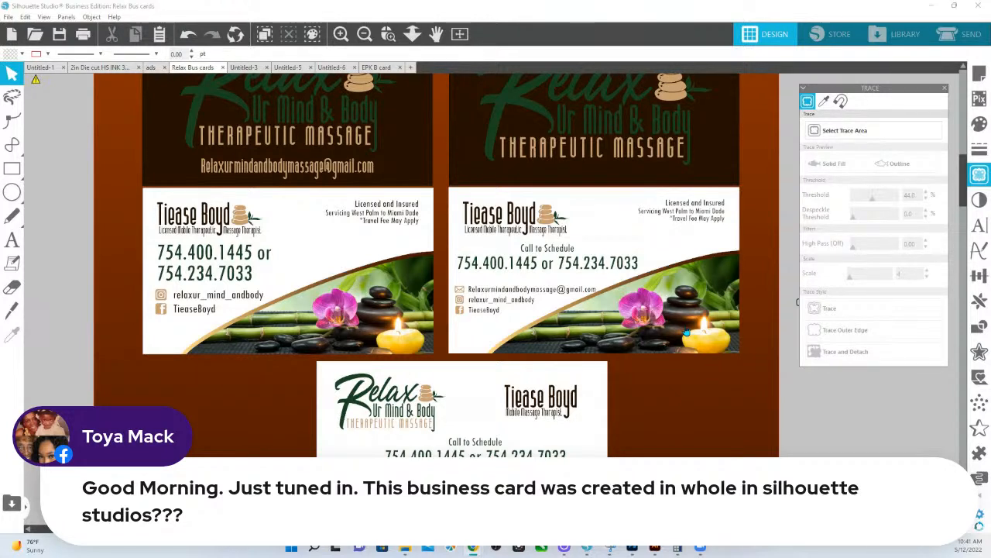
# Ungroup the right massage card and drag its brown-and-gold curve off the spa photo.
pyautogui.click(649, 284)
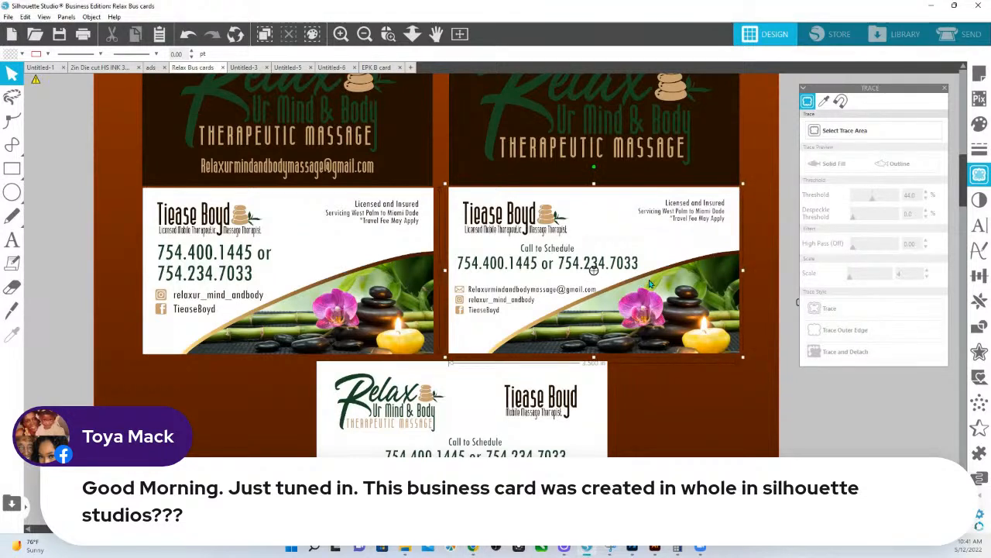
pyautogui.rightClick(649, 285)
pyautogui.click(692, 416)
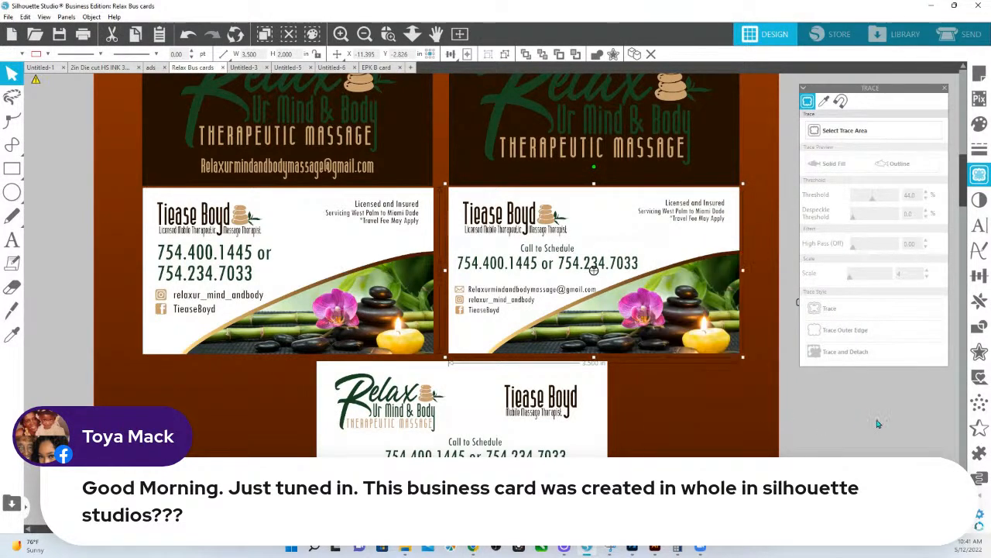
pyautogui.moveTo(656, 265); pyautogui.dragTo(673, 292)
pyautogui.click(680, 281)
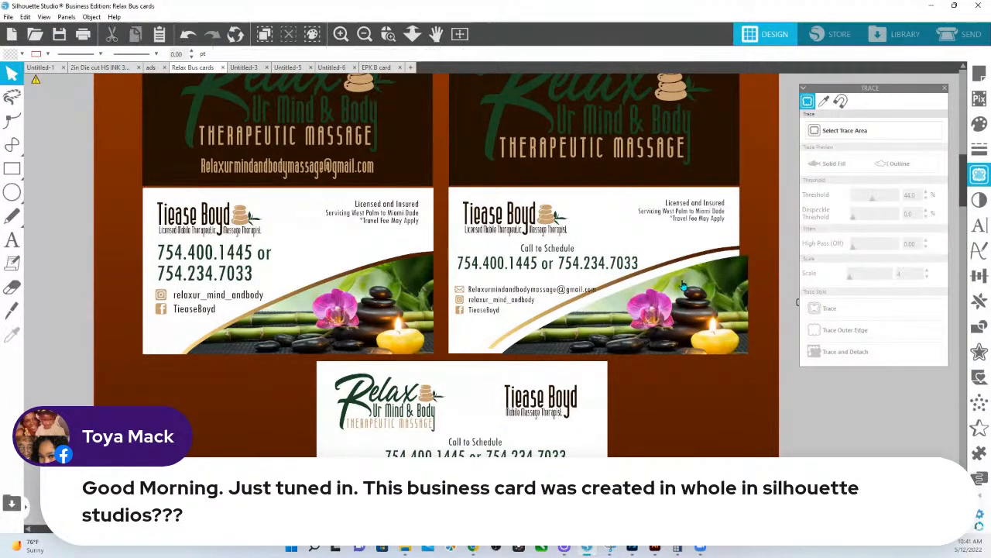
# Undo the spa photo's moves so it and the curve sit back inside the card.
pyautogui.press('i')
pyautogui.click(668, 277)
pyautogui.hotkey('ctrl', 'z')
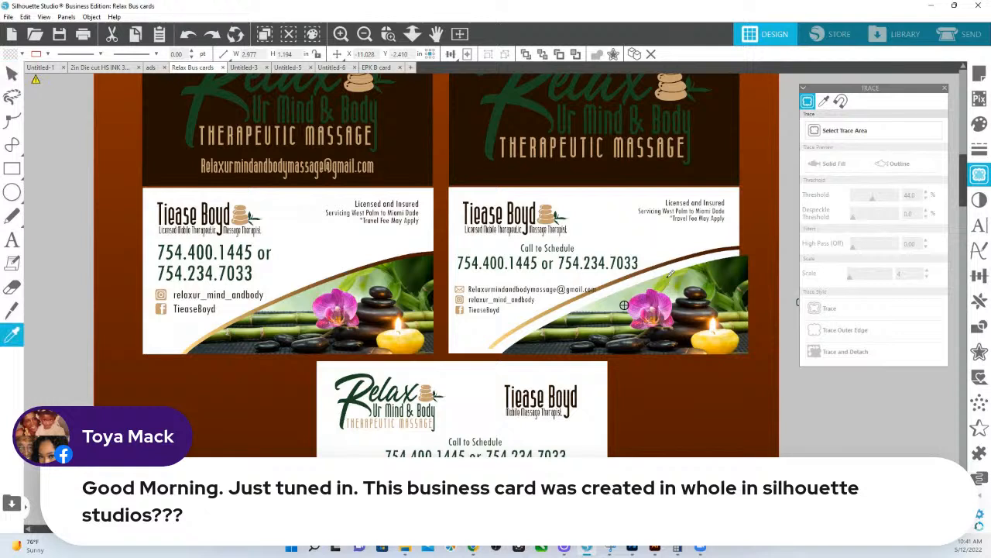
pyautogui.hotkey('ctrl', 'z')
pyautogui.hotkey('ctrl', 'z')
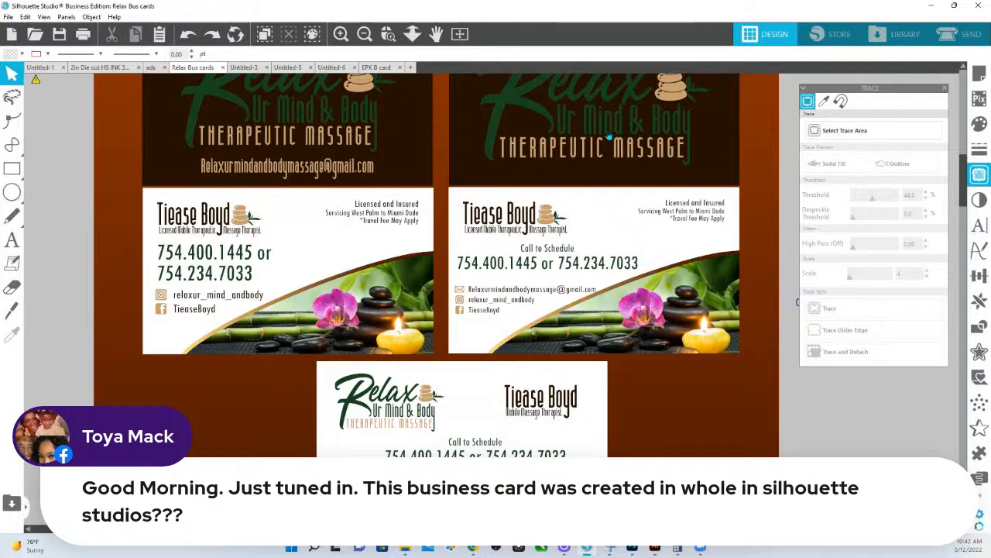
pyautogui.scroll(2, 609, 138)
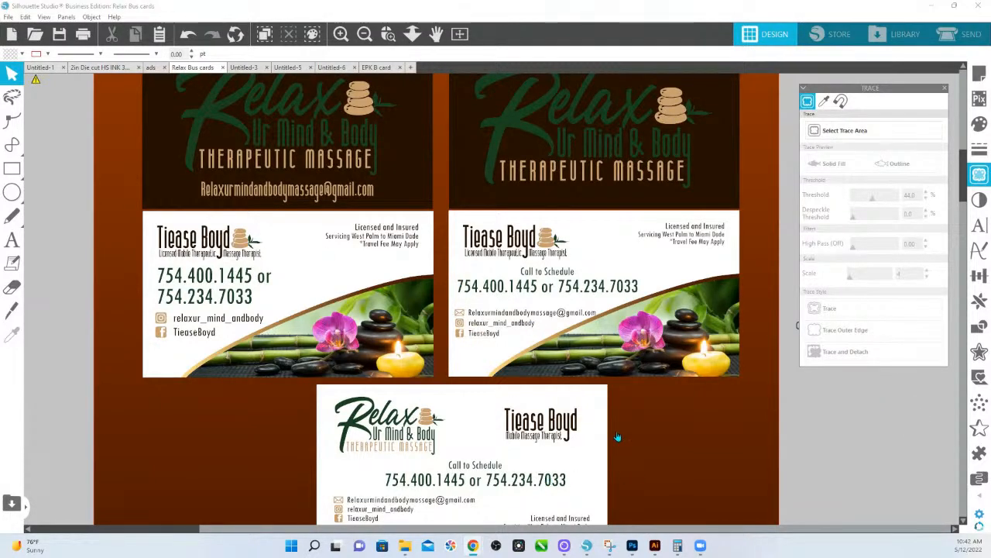
pyautogui.scroll(-2, 616, 433)
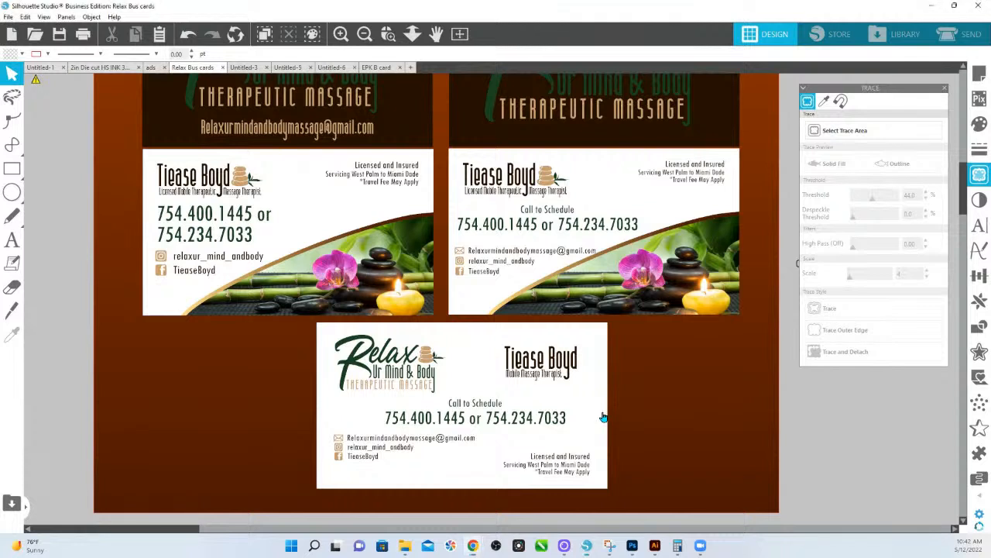
# Check the lower card's size and draw a rectangle to its left.
pyautogui.click(603, 417)
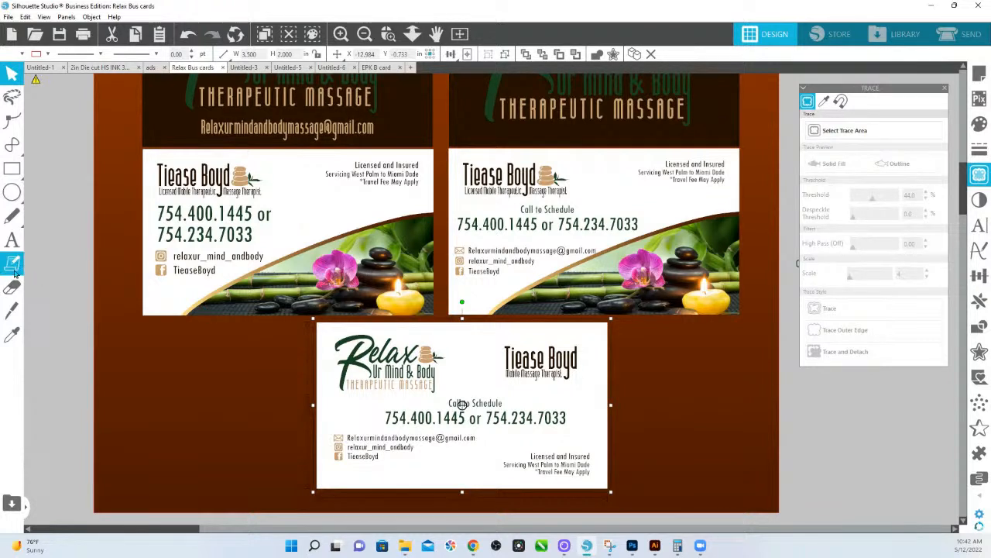
pyautogui.moveTo(11, 176)
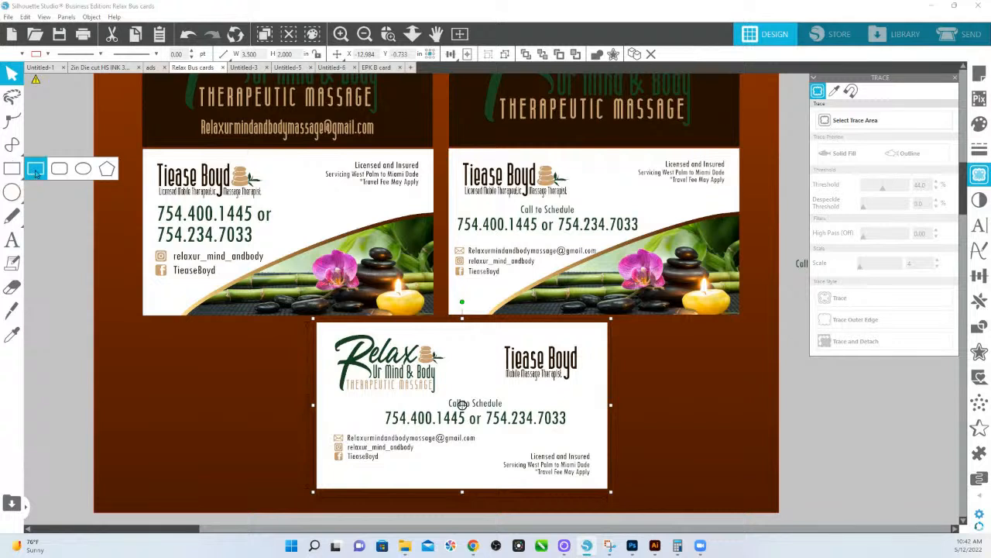
pyautogui.click(35, 169)
pyautogui.moveTo(62, 355); pyautogui.dragTo(150, 393)
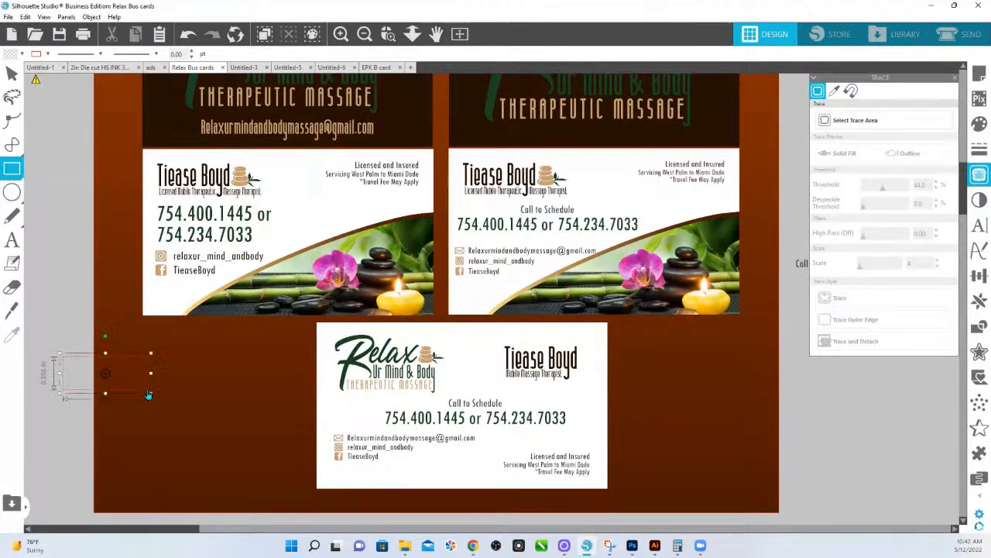
# Size the new rectangle to 3.5 in wide by 2 in high.
pyautogui.click(261, 54)
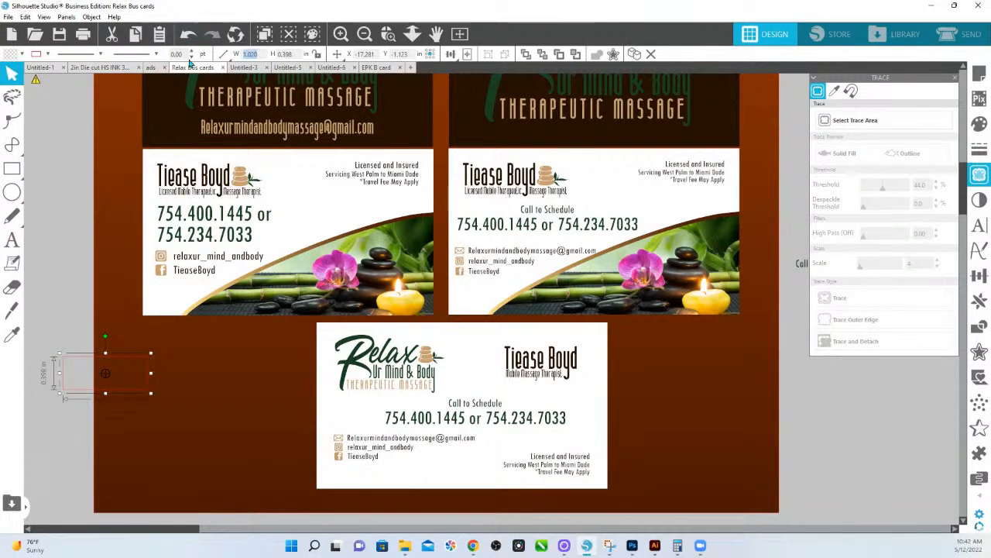
pyautogui.write('3.5')
pyautogui.press('Tab')
pyautogui.write('2')
pyautogui.press('Return')
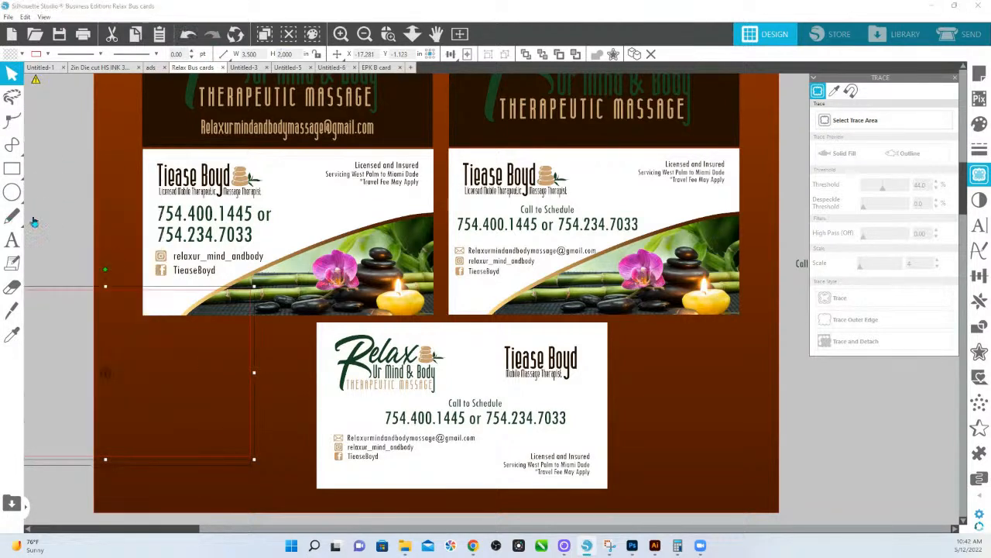
pyautogui.click(110, 213)
pyautogui.click(70, 199)
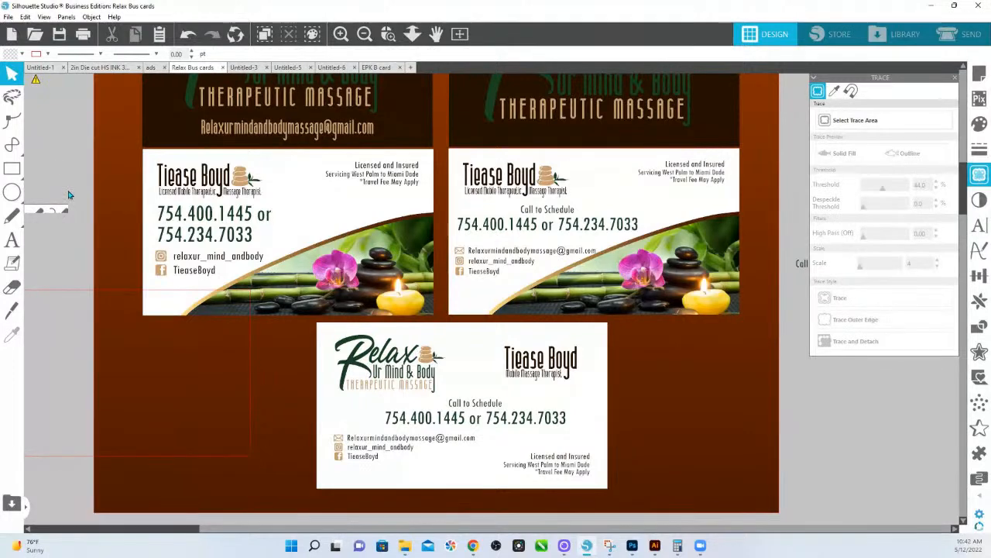
# Move the red 3.5 × 2 in outline rectangle into the empty canvas area on the left and select it.
pyautogui.click(106, 192)
pyautogui.click(72, 198)
pyautogui.moveTo(88, 216); pyautogui.dragTo(314, 220)
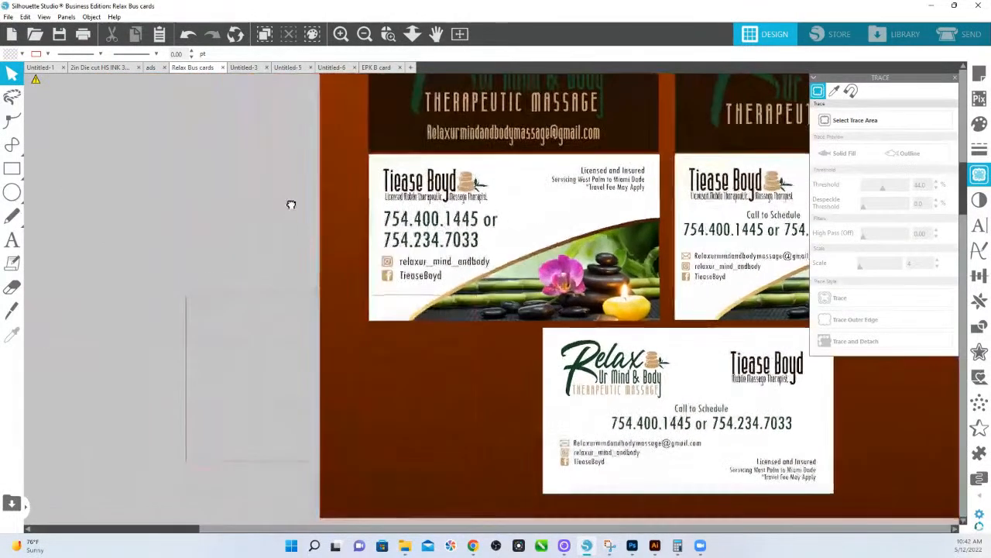
pyautogui.moveTo(232, 301); pyautogui.dragTo(42, 271)
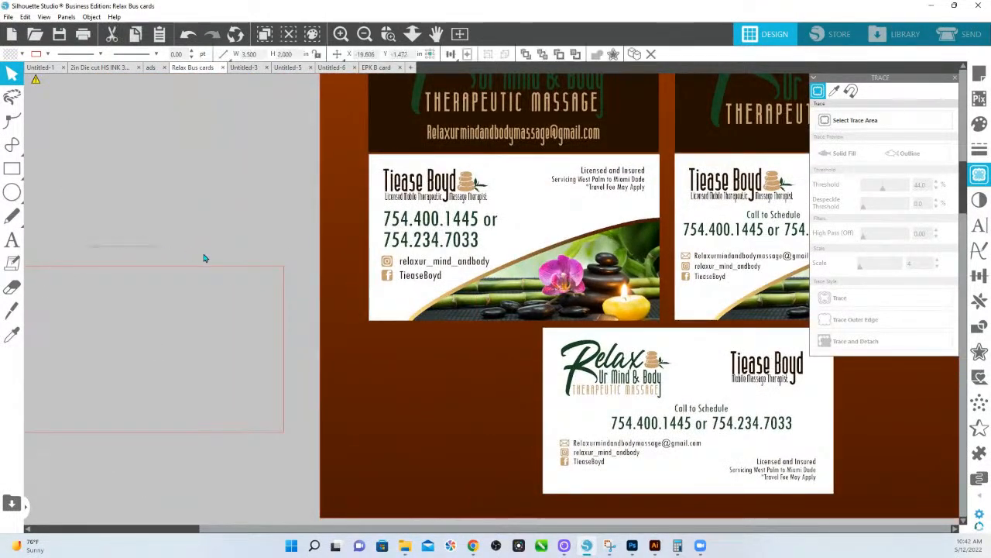
pyautogui.click(144, 232)
pyautogui.moveTo(144, 233); pyautogui.dragTo(164, 285)
pyautogui.moveTo(211, 508); pyautogui.dragTo(343, 495)
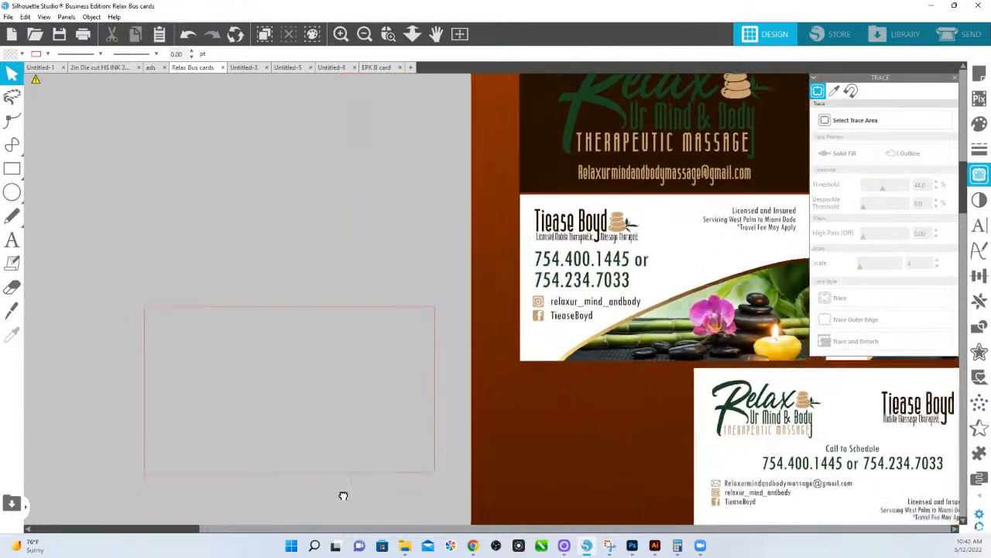
pyautogui.click(339, 474)
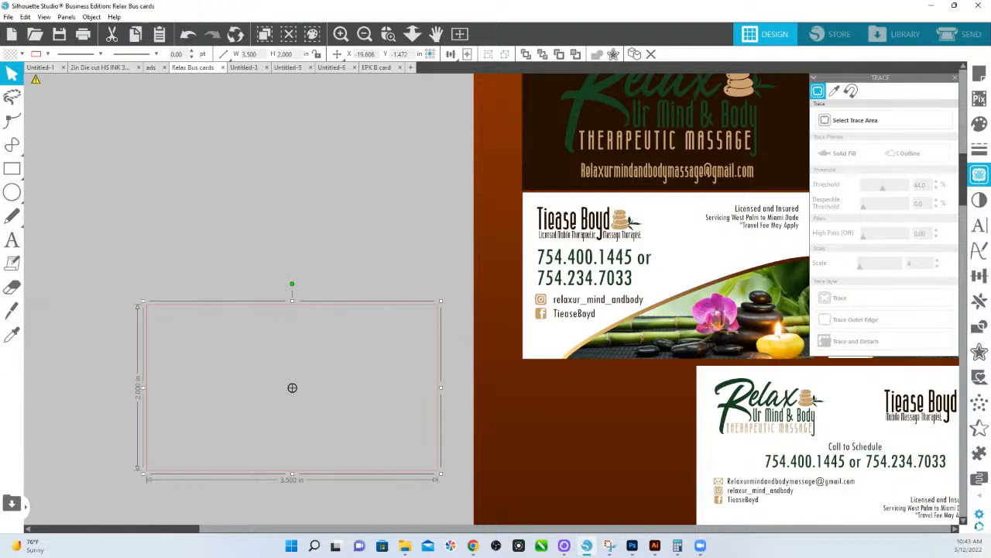
# Add a 0.125 in internal offset border inside the 3.5 × 2 in rectangle.
pyautogui.click(978, 351)
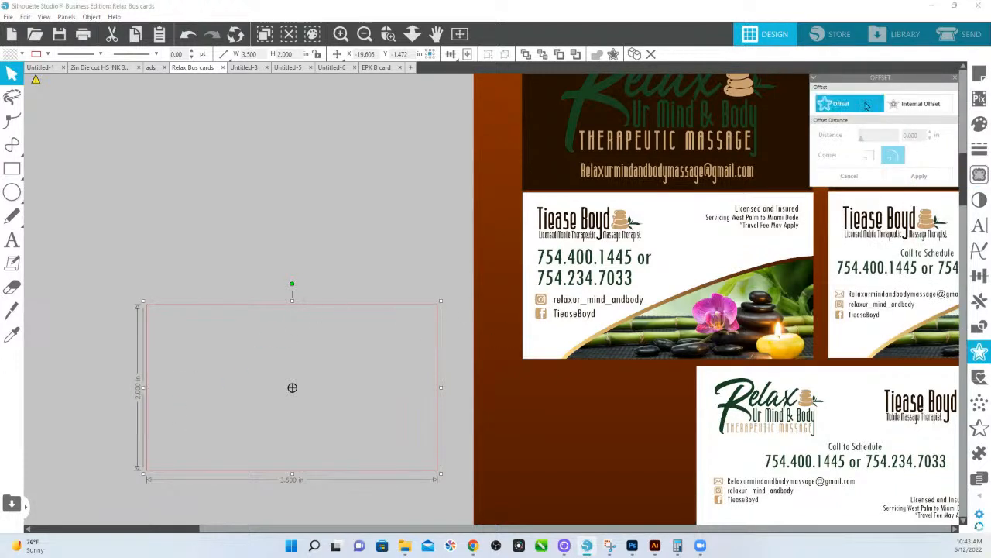
pyautogui.click(907, 109)
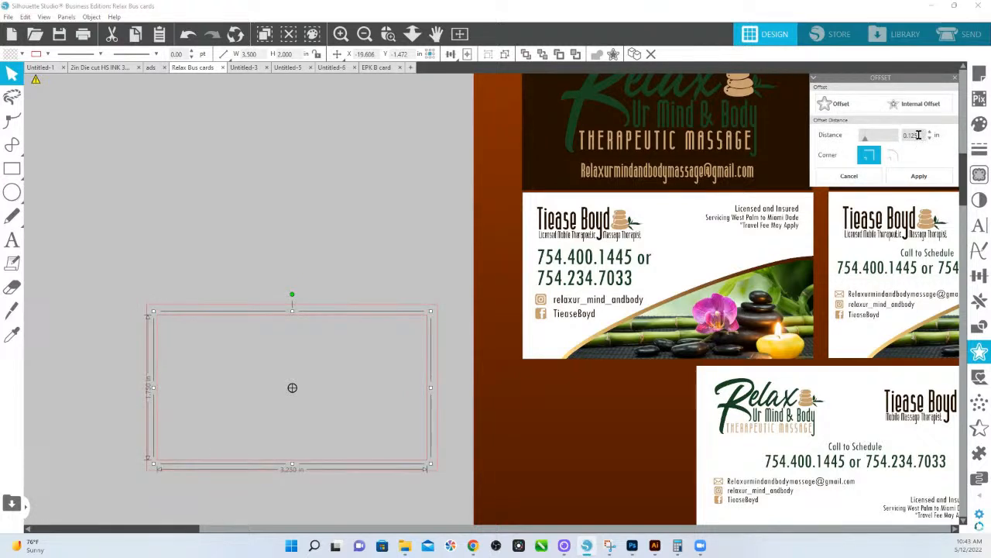
pyautogui.click(910, 135)
pyautogui.press('BackSpace')
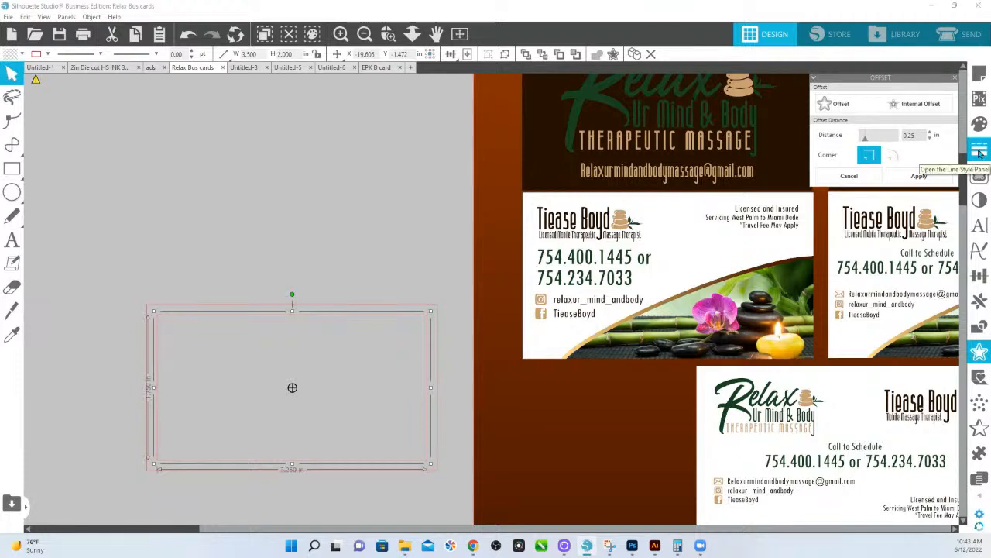
pyautogui.press('Return')
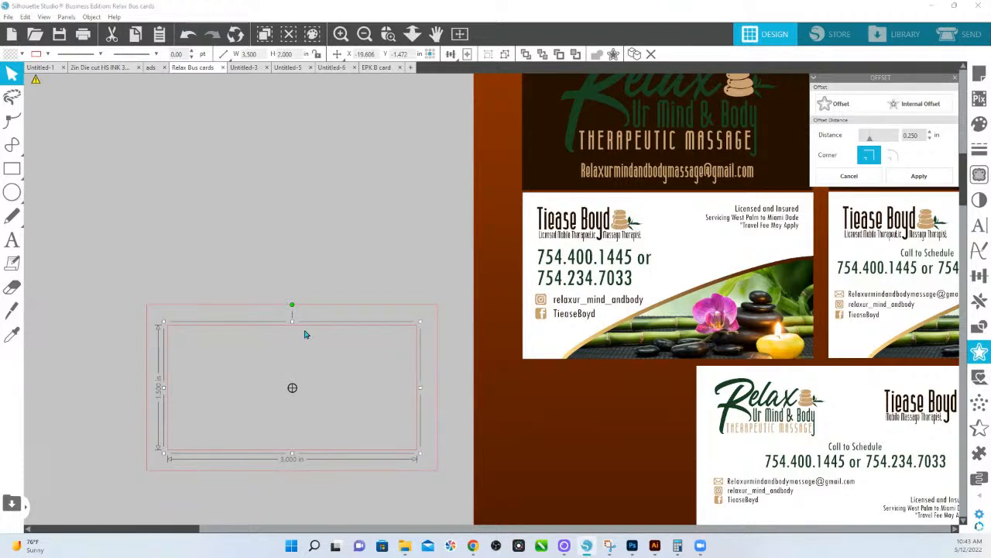
pyautogui.click(919, 176)
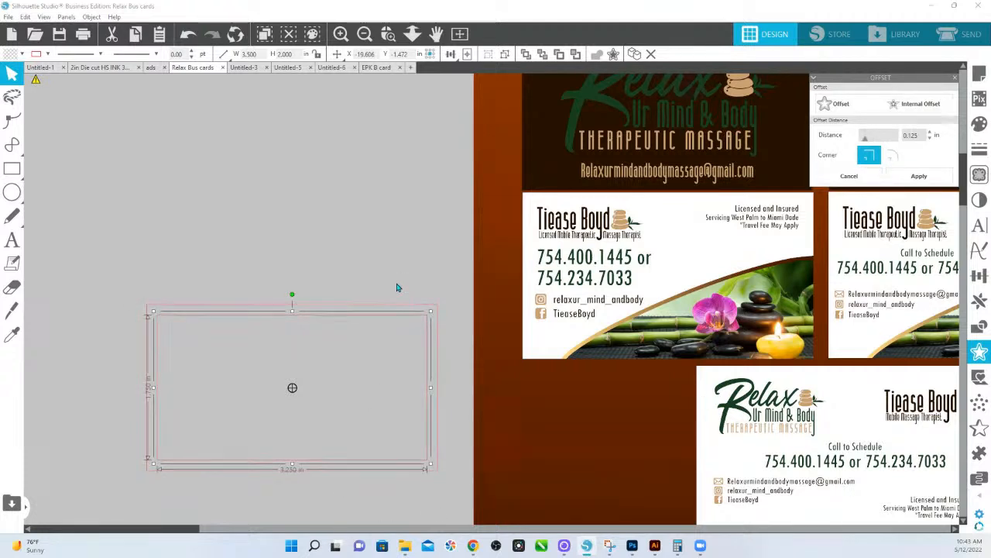
# Add a sharp-cornered 0.125 in outer offset line around the 3.5 × 2 in rectangle.
pyautogui.click(294, 284)
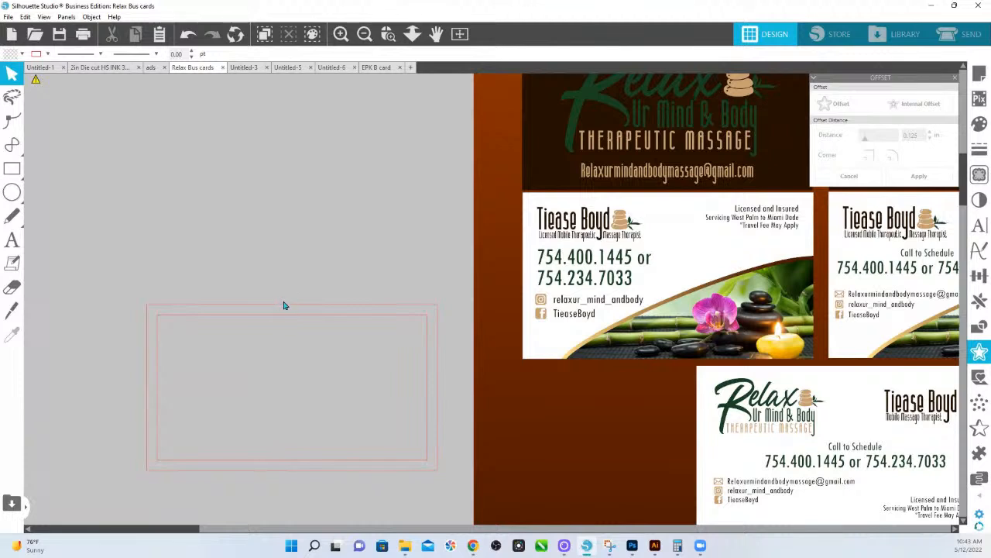
pyautogui.click(292, 308)
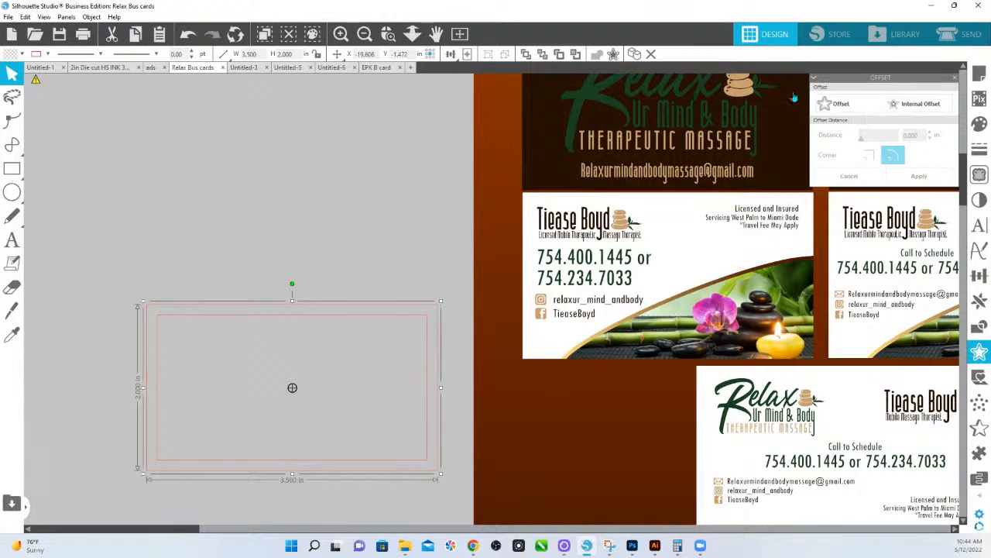
pyautogui.click(830, 104)
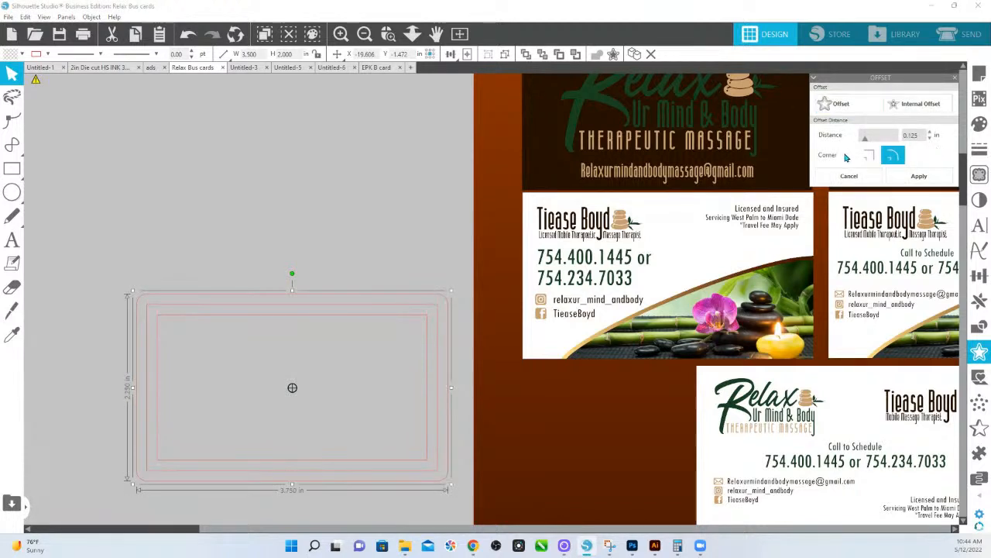
pyautogui.click(870, 155)
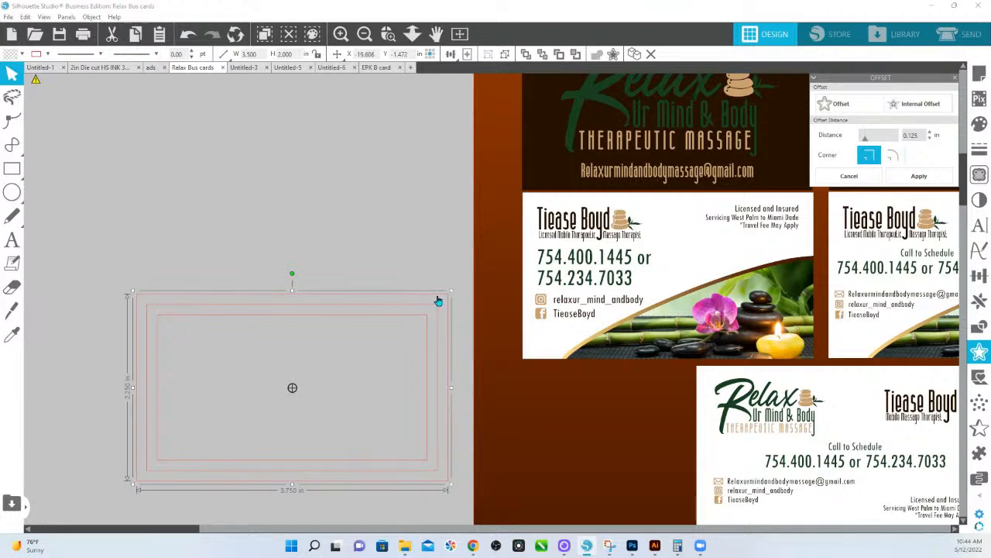
pyautogui.click(783, 342)
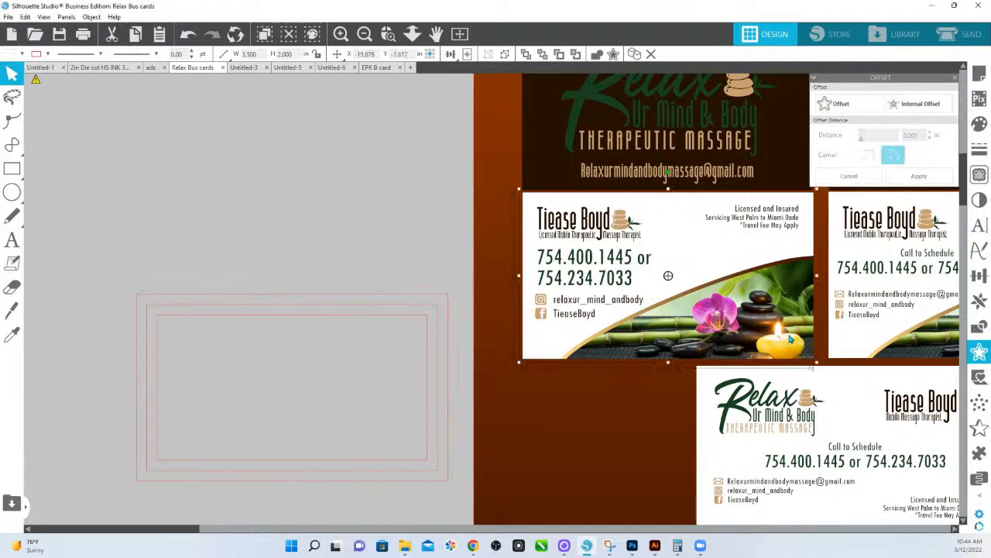
# Place the Relax massage business card onto the framed rectangle and ungroup it.
pyautogui.moveTo(788, 339); pyautogui.dragTo(408, 439)
pyautogui.rightClick(417, 430)
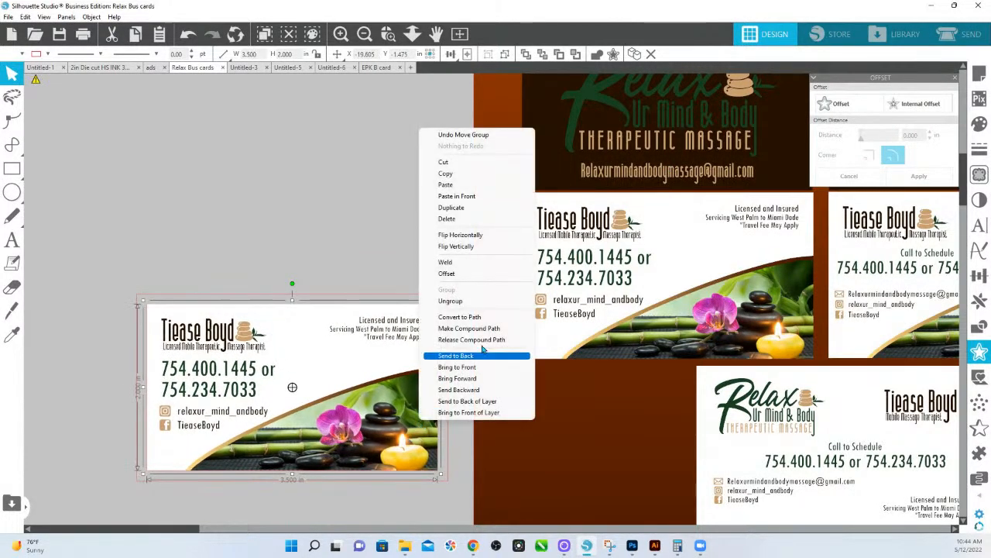
pyautogui.click(463, 305)
pyautogui.click(400, 225)
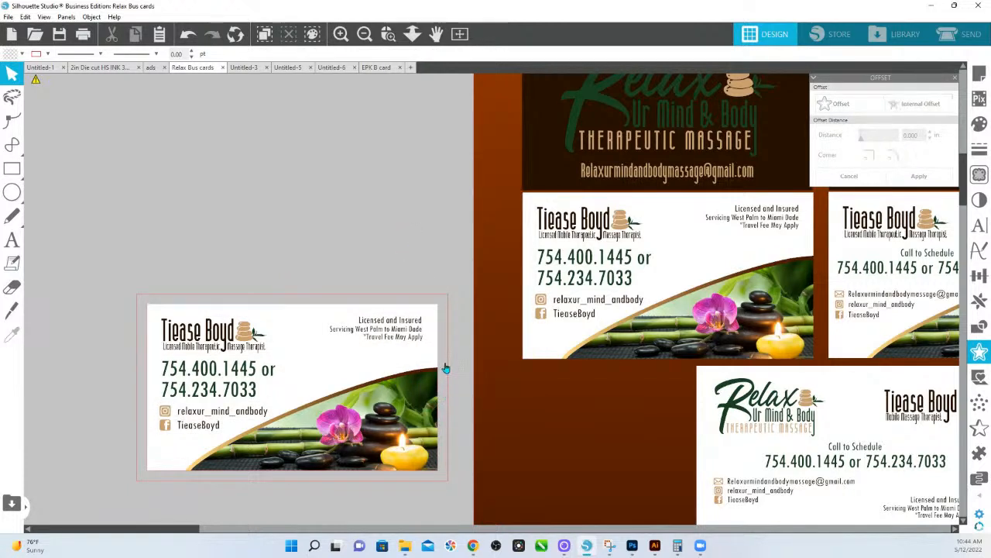
# Fill the outer bleed rectangle with the card's white using the Eyedropper.
pyautogui.click(443, 298)
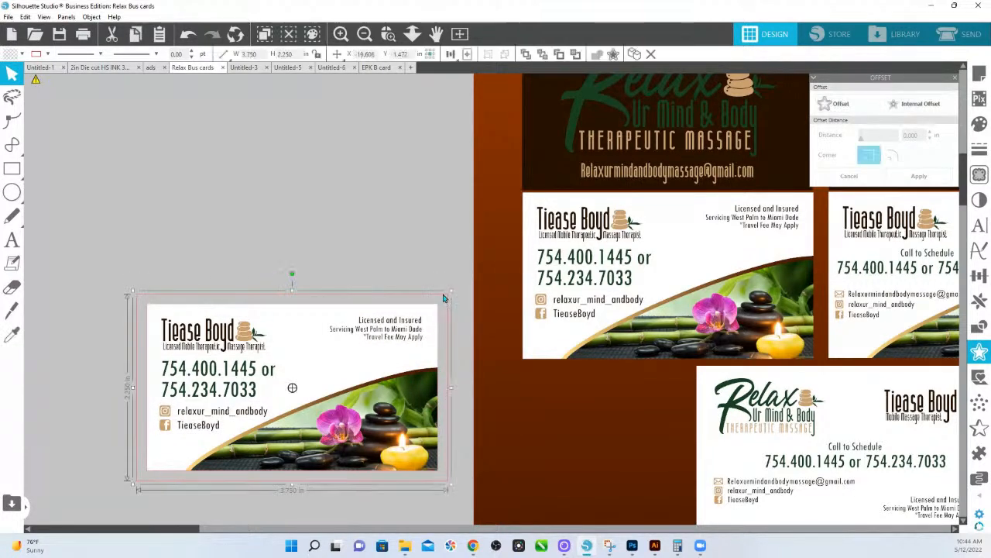
pyautogui.press('i')
pyautogui.click(434, 307)
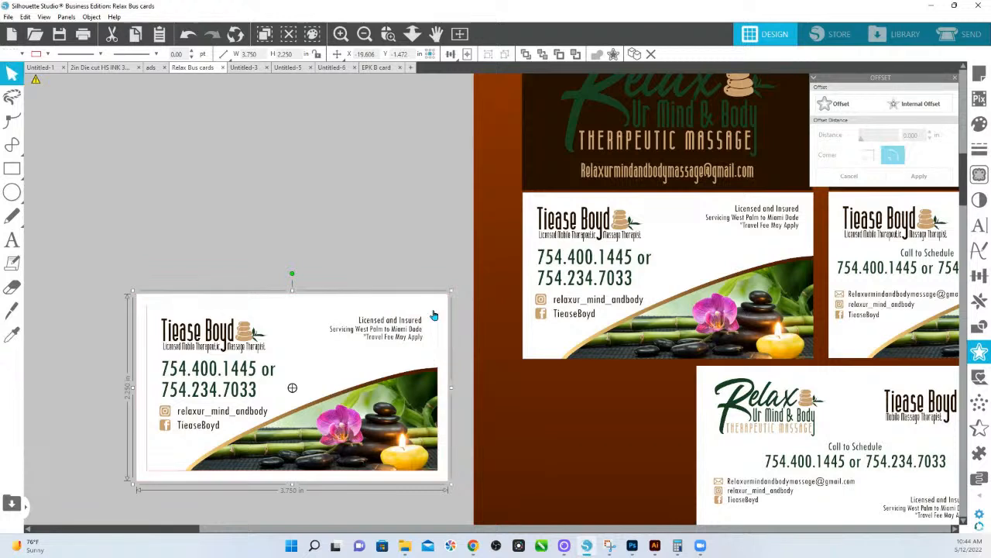
pyautogui.click(436, 386)
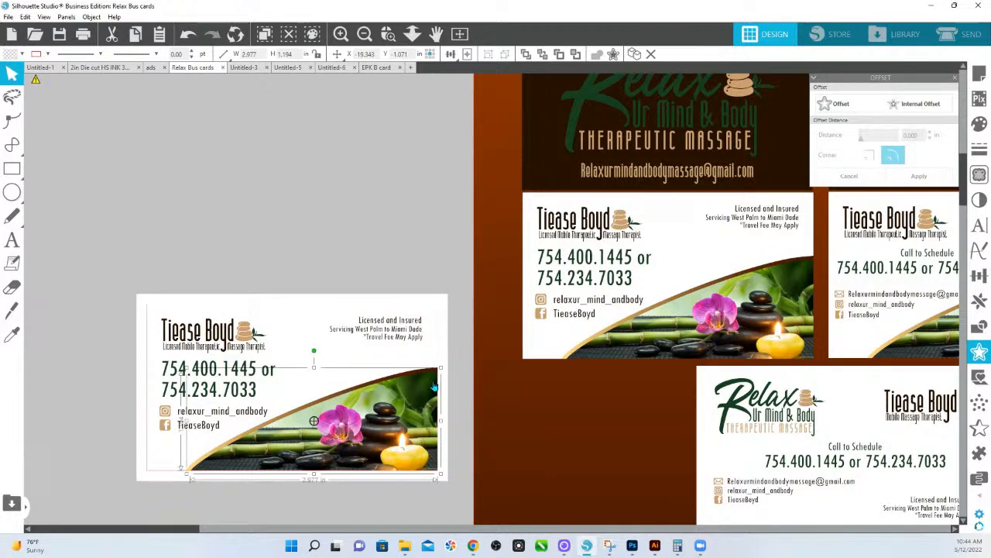
# Try stretching the photo's right and bottom edges via point editing, then undo those edits.
pyautogui.doubleClick(435, 386)
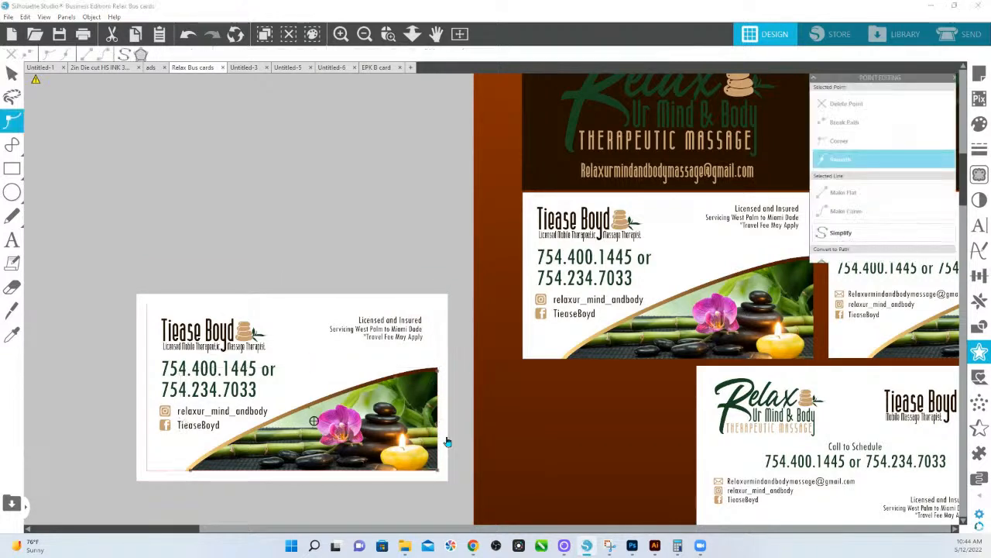
pyautogui.click(436, 371)
pyautogui.moveTo(436, 371); pyautogui.dragTo(450, 371)
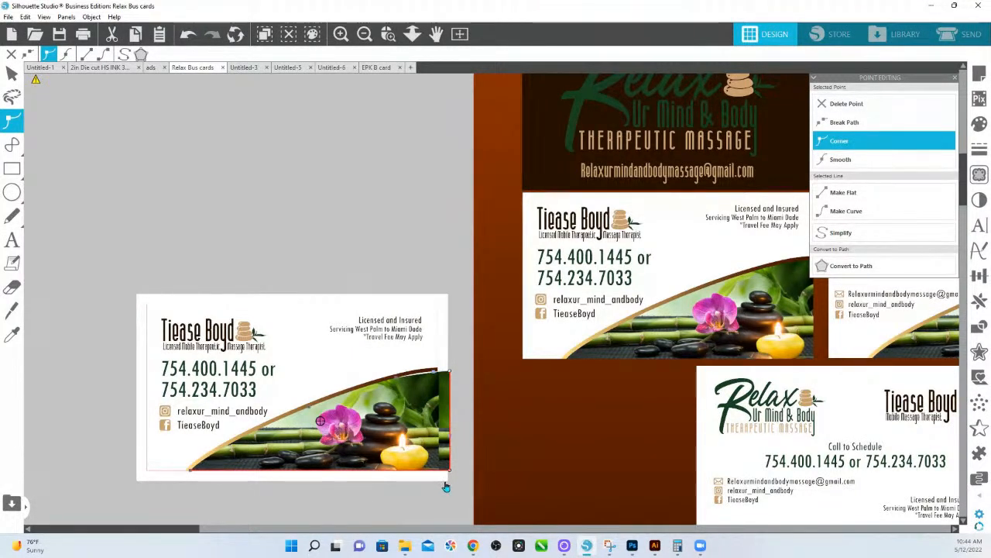
pyautogui.click(191, 470)
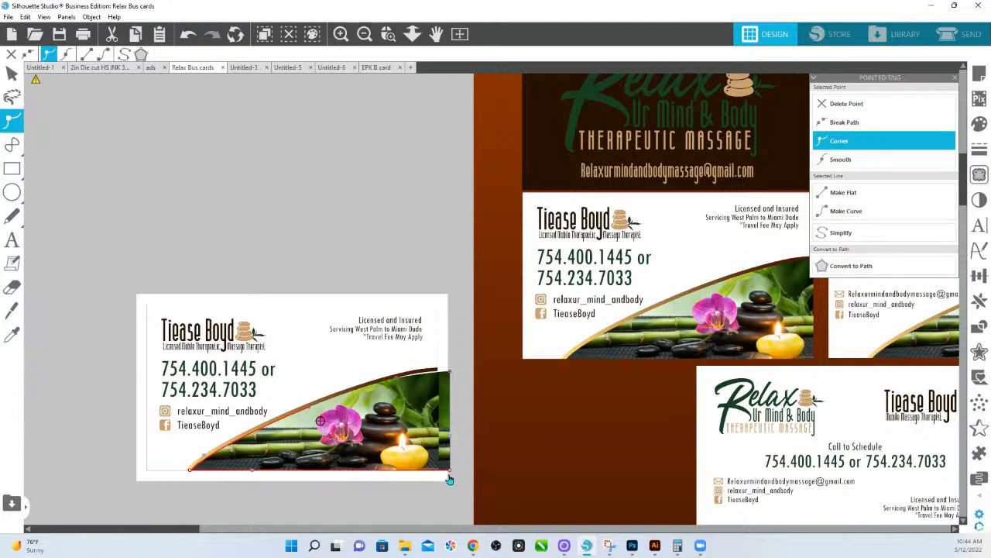
pyautogui.moveTo(450, 470); pyautogui.dragTo(450, 486)
pyautogui.click(434, 501)
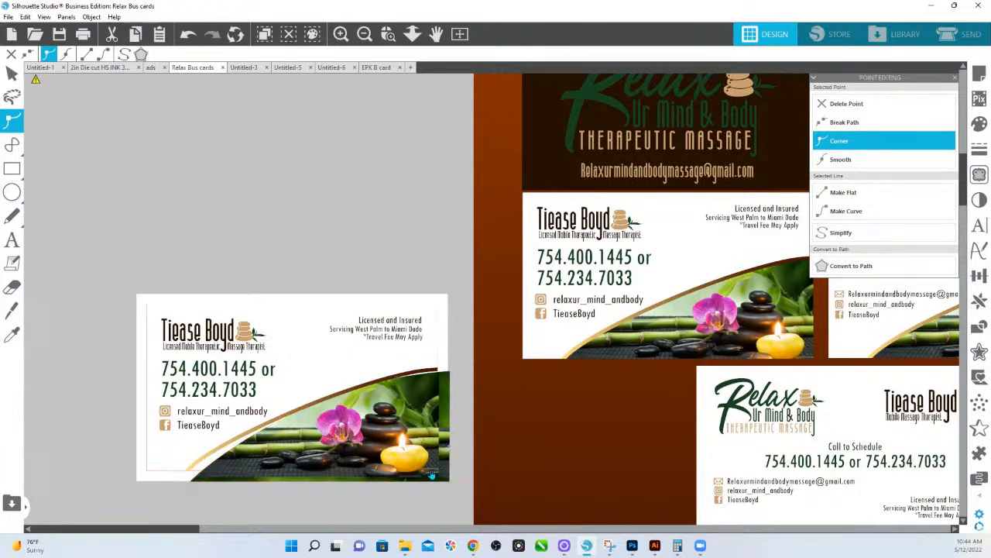
pyautogui.click(429, 472)
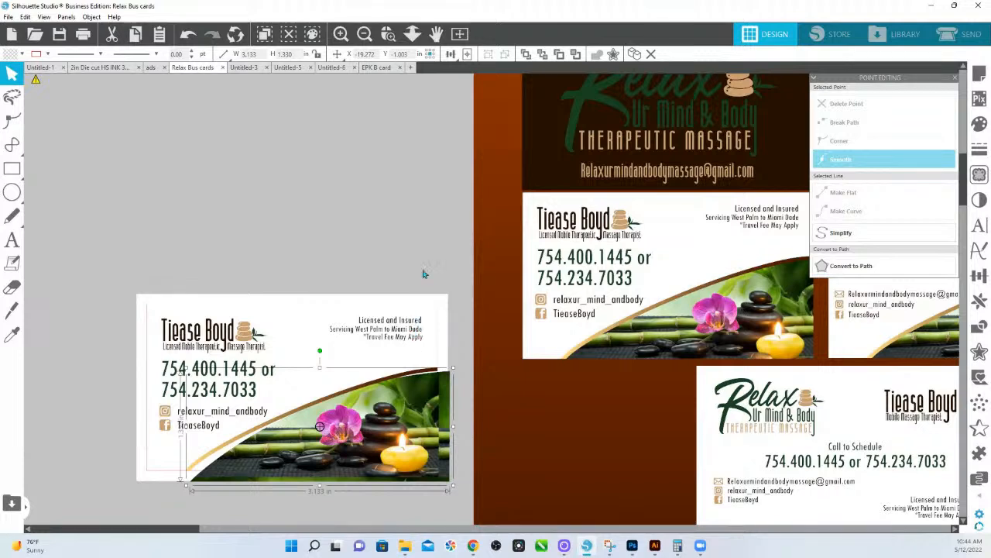
pyautogui.press('i')
pyautogui.hotkey('ctrl', 'z')
pyautogui.hotkey('ctrl', 'z')
pyautogui.hotkey('ctrl', 'z')
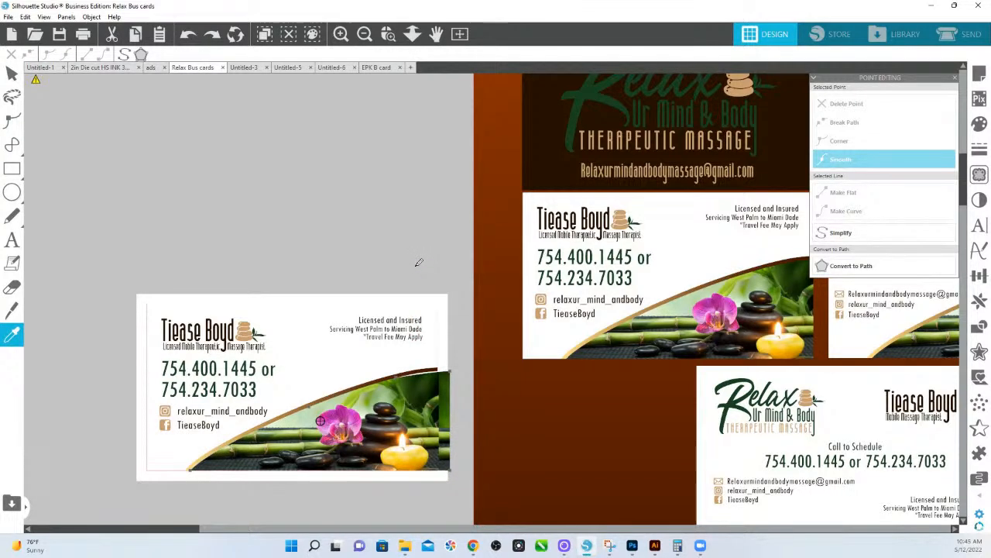
pyautogui.hotkey('ctrl', 'z')
pyautogui.hotkey('ctrl', 'z')
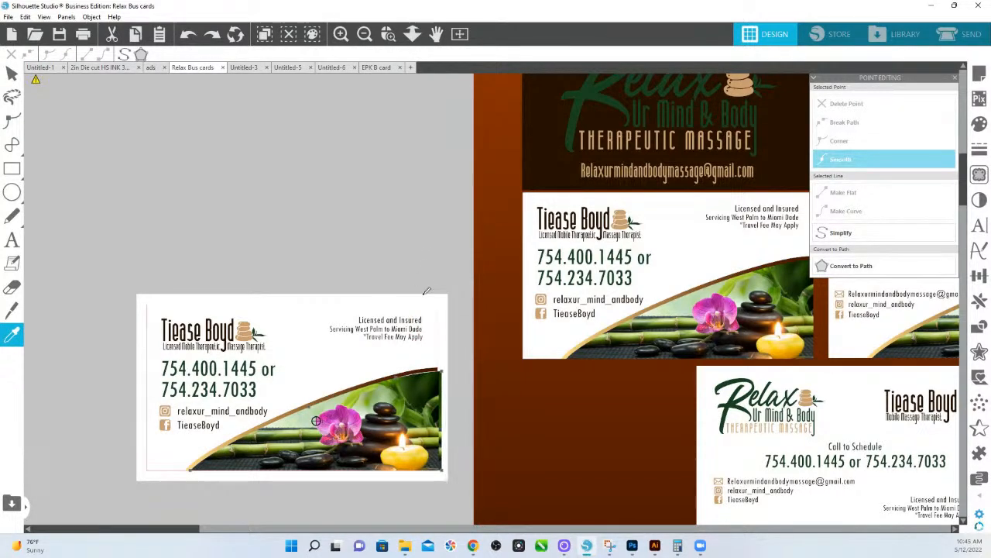
pyautogui.hotkey('ctrl', 'z')
# Move the photo-and-swoosh graphic down and right so it extends into the bleed.
pyautogui.press('v')
pyautogui.moveTo(426, 465); pyautogui.dragTo(437, 475)
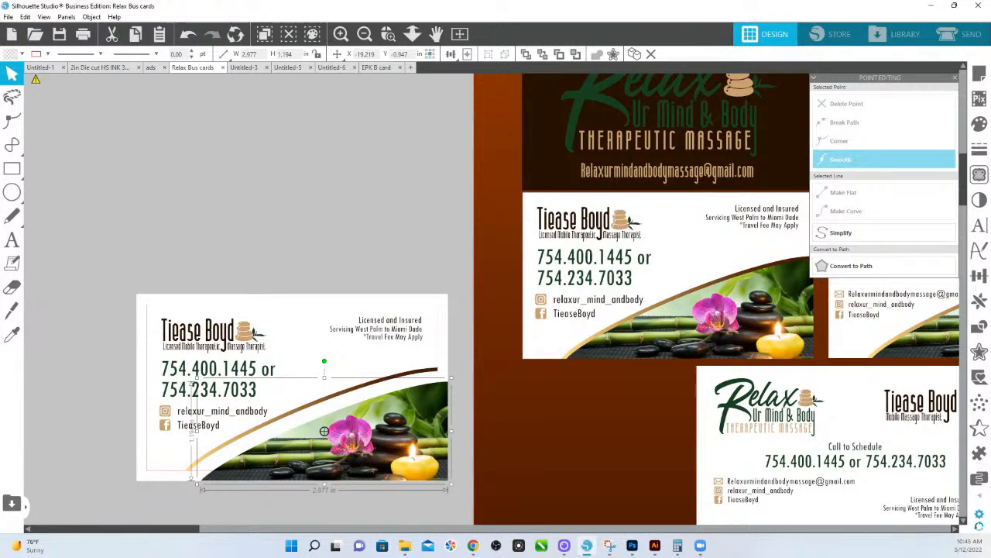
pyautogui.click(473, 545)
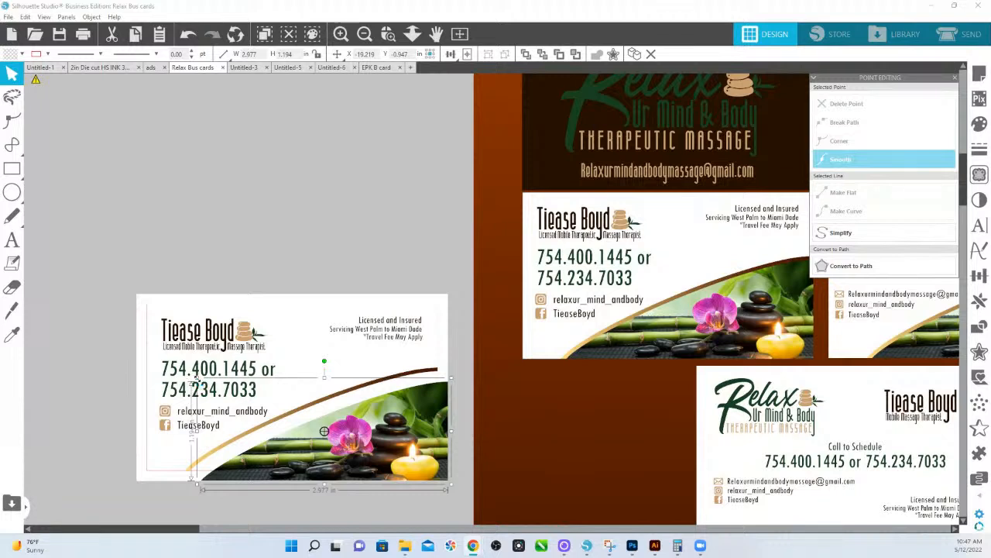
# Enlarge the photo shape, move the gold curve above the card, and colour the card's inner border line.
pyautogui.moveTo(194, 380); pyautogui.dragTo(168, 362)
pyautogui.moveTo(316, 406); pyautogui.dragTo(252, 176)
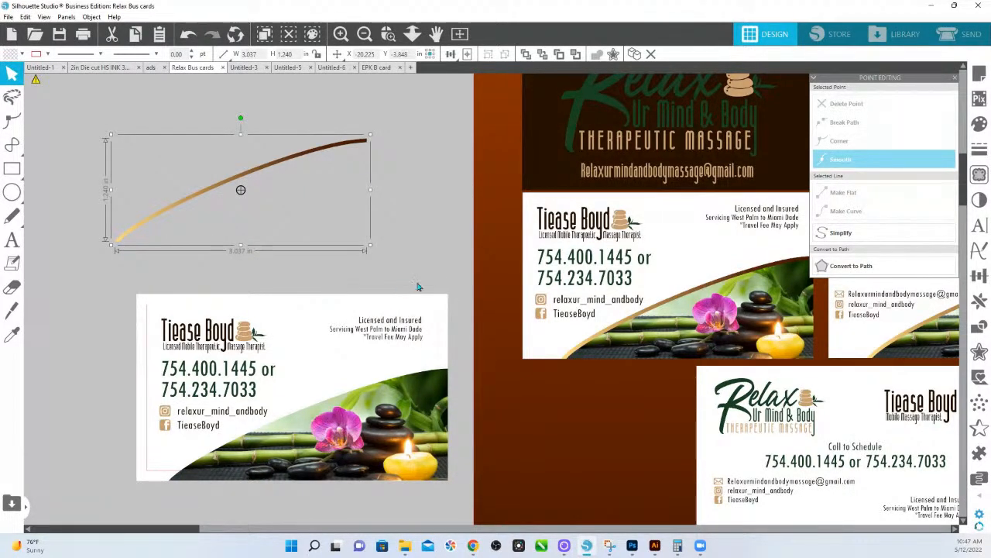
pyautogui.click(445, 334)
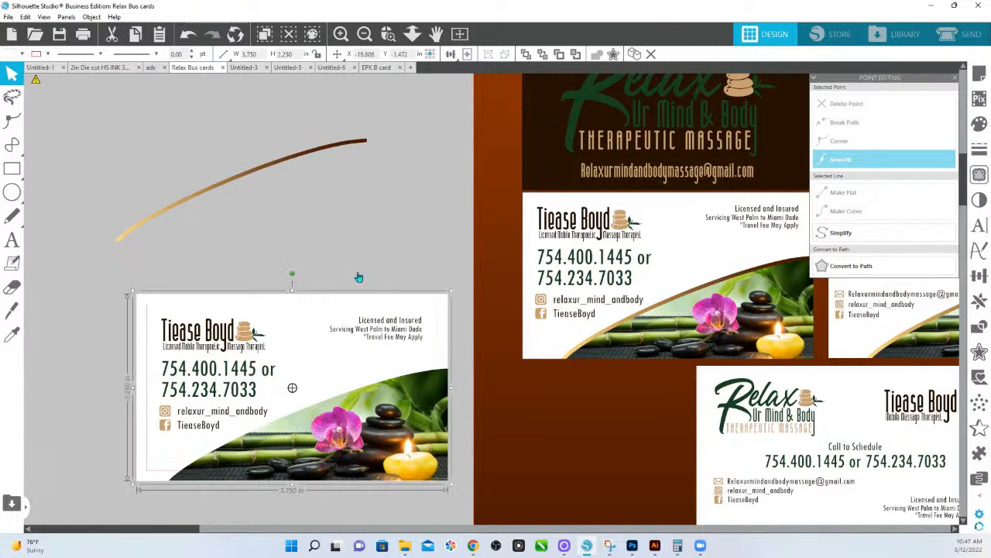
pyautogui.click(46, 55)
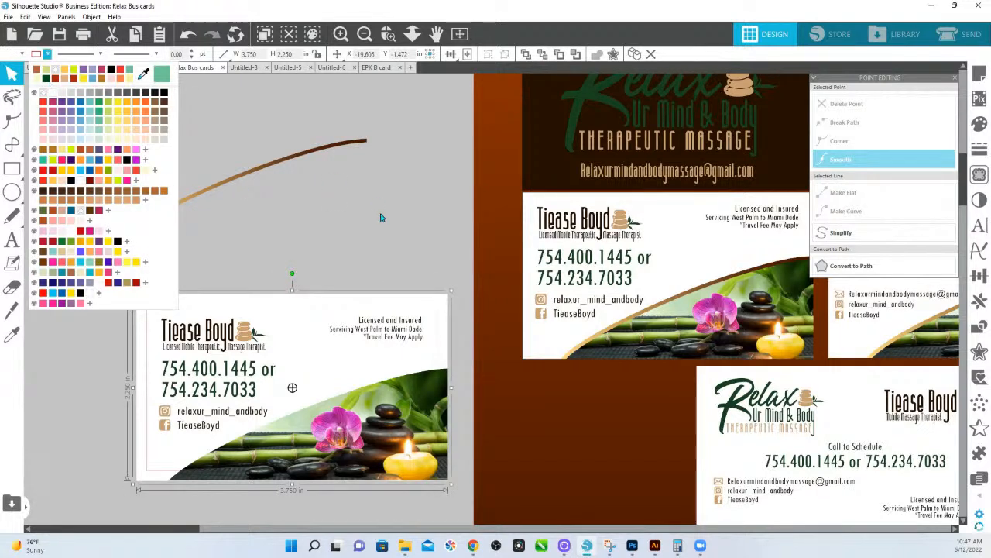
pyautogui.moveTo(383, 218); pyautogui.dragTo(444, 308)
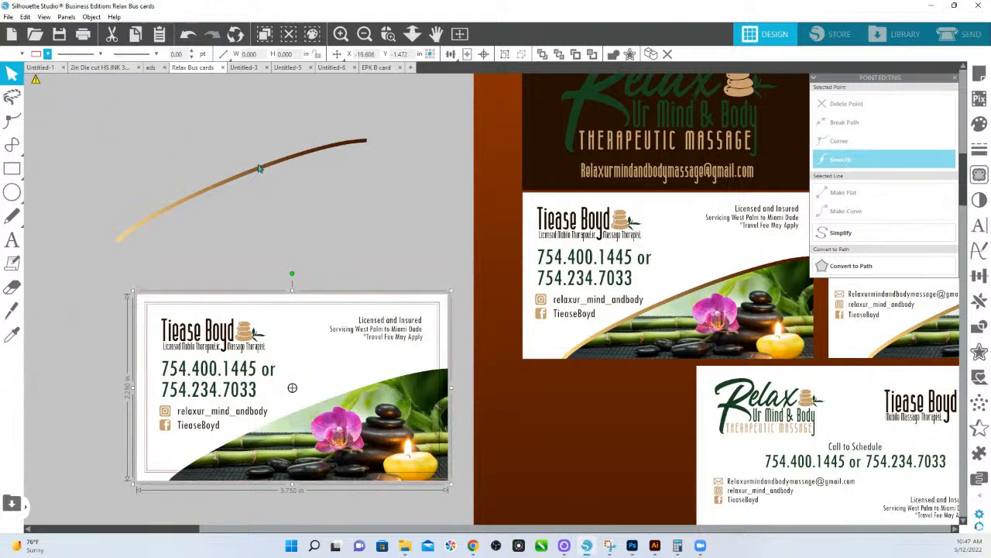
pyautogui.click(376, 212)
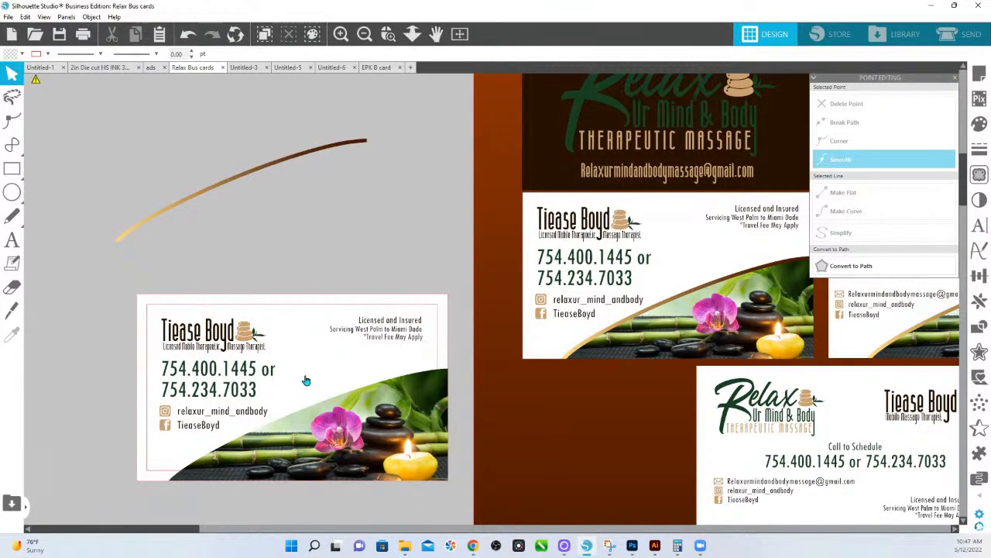
# Add a phone-number text line above the card, scaled down to about 1.82 in wide.
pyautogui.click(11, 240)
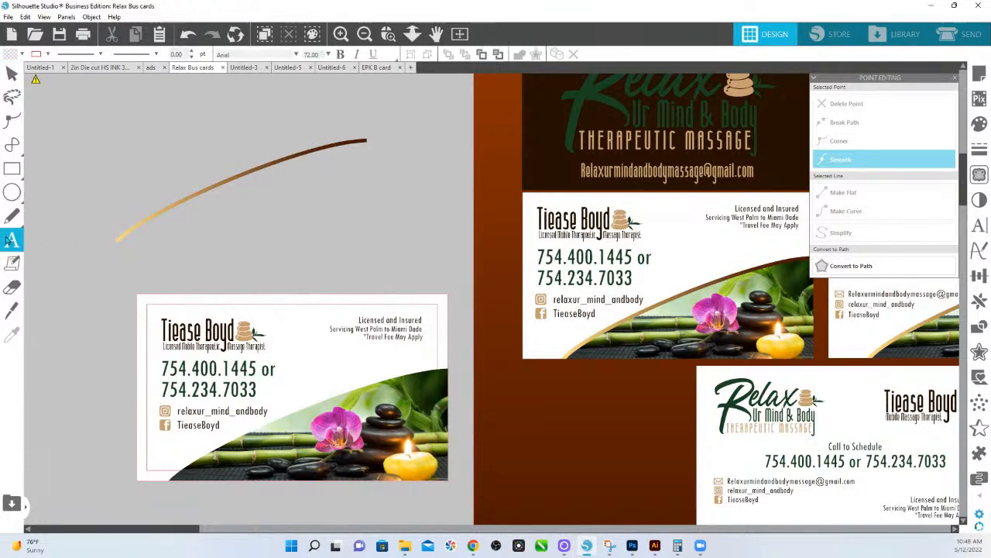
pyautogui.click(195, 252)
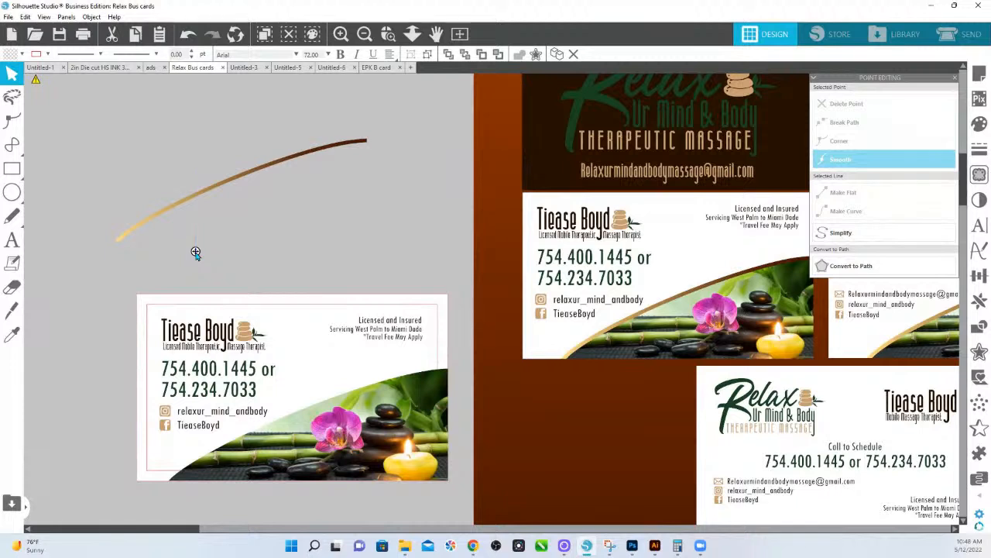
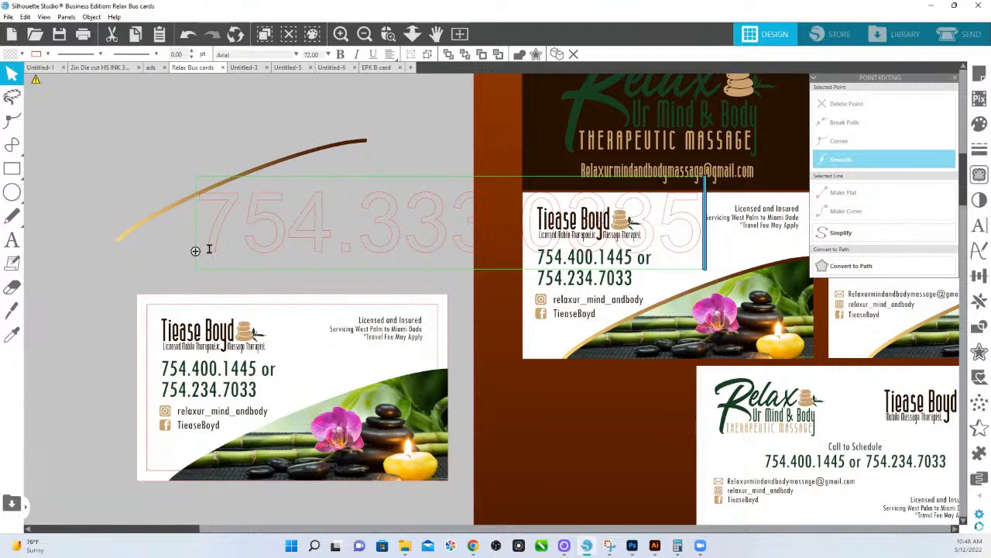
pyautogui.click(238, 275)
pyautogui.click(336, 244)
pyautogui.moveTo(336, 246); pyautogui.dragTo(279, 254)
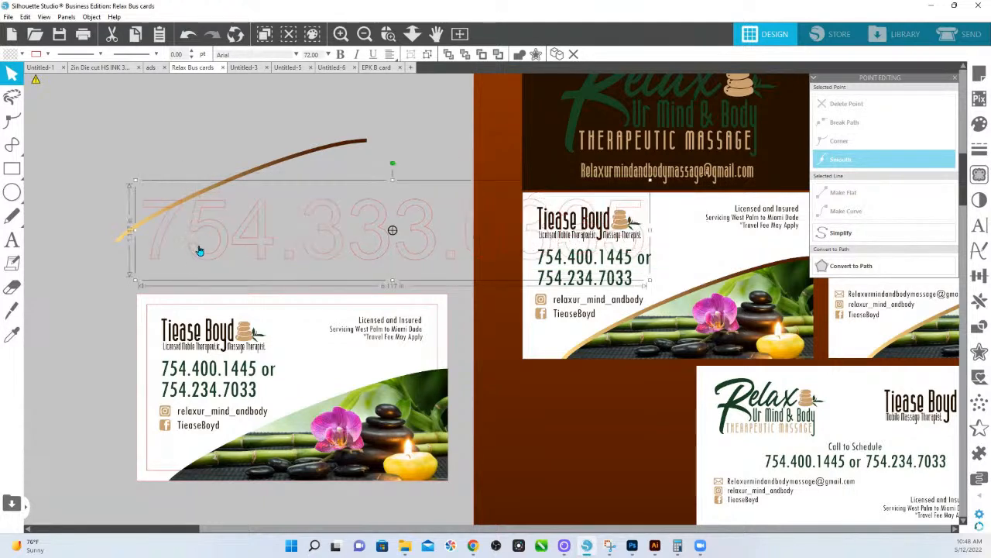
pyautogui.moveTo(392, 181); pyautogui.dragTo(294, 246)
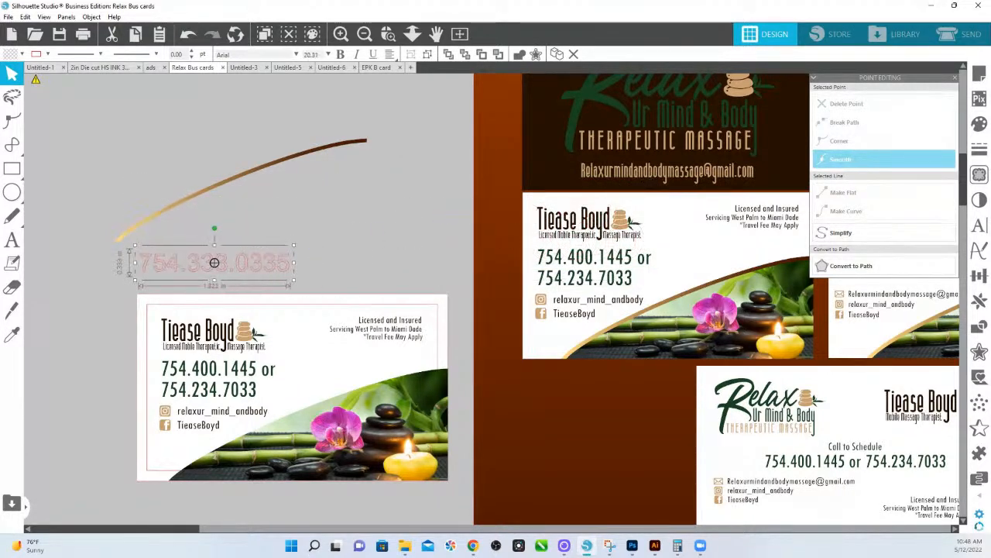
# Change the phone-number text's font to Atlantic Neue, narrowing it to about 1.72 in.
pyautogui.click(979, 224)
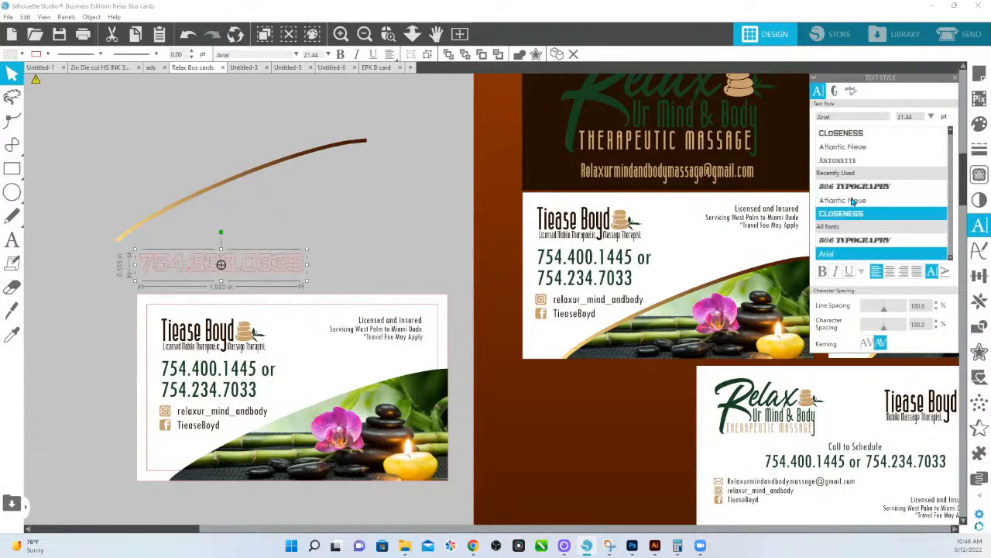
pyautogui.click(844, 200)
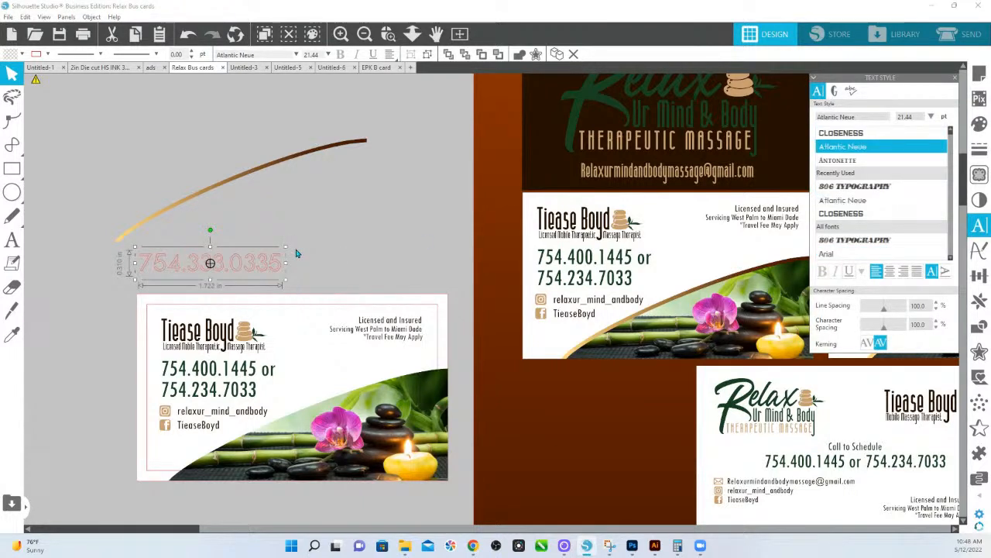
pyautogui.click(21, 54)
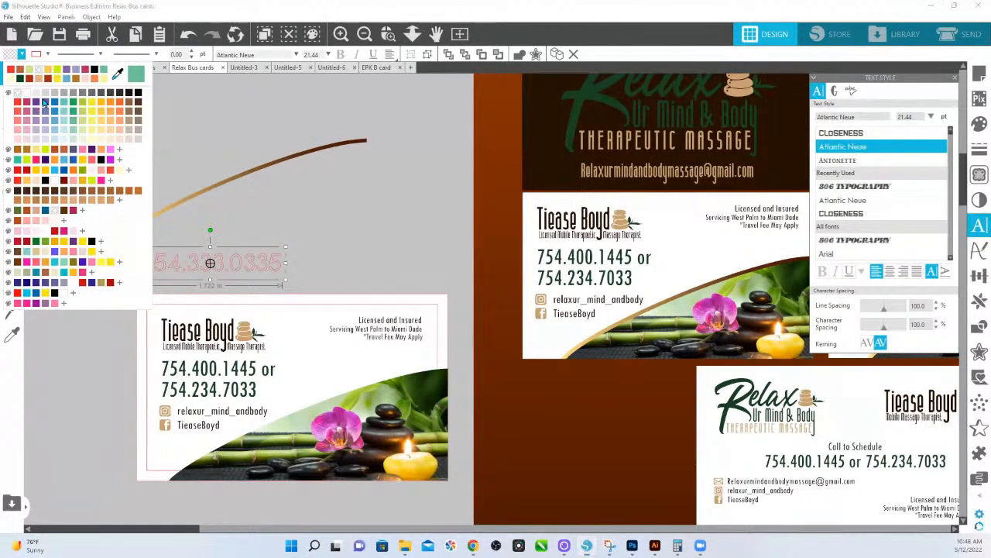
# Give the phone-number text a dark blue-purple fill and outline and shrink it to about 13.92 pt.
pyautogui.click(43, 107)
pyautogui.click(980, 124)
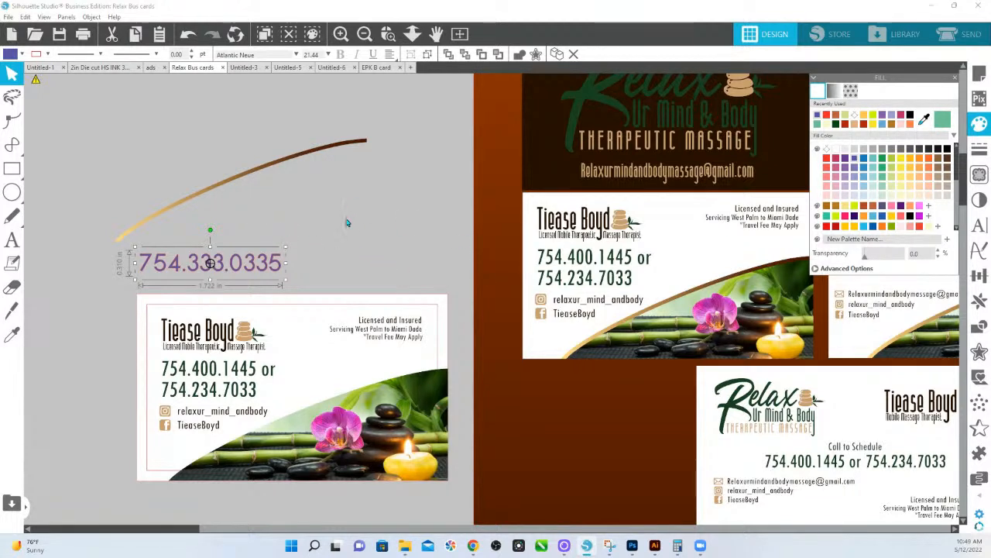
pyautogui.click(851, 271)
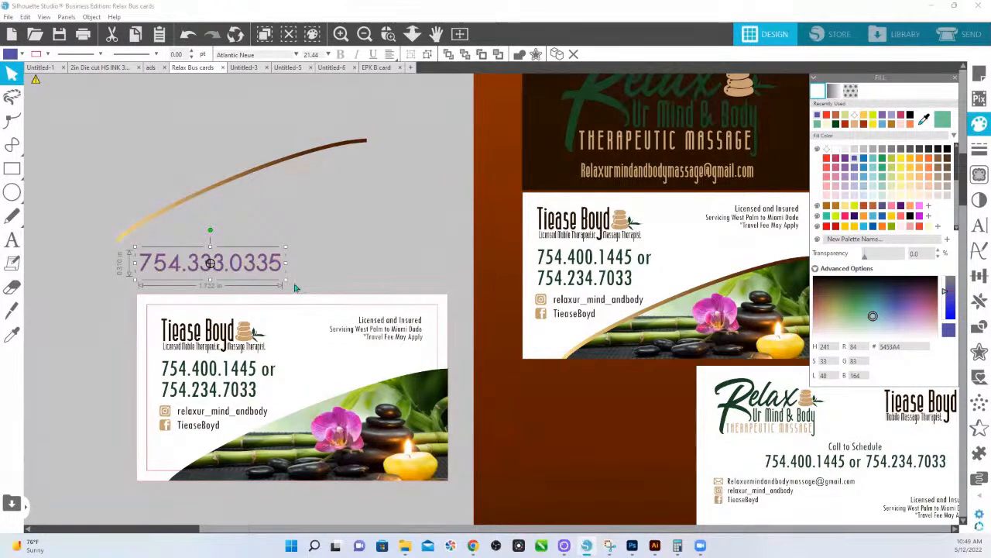
pyautogui.click(47, 54)
pyautogui.click(43, 96)
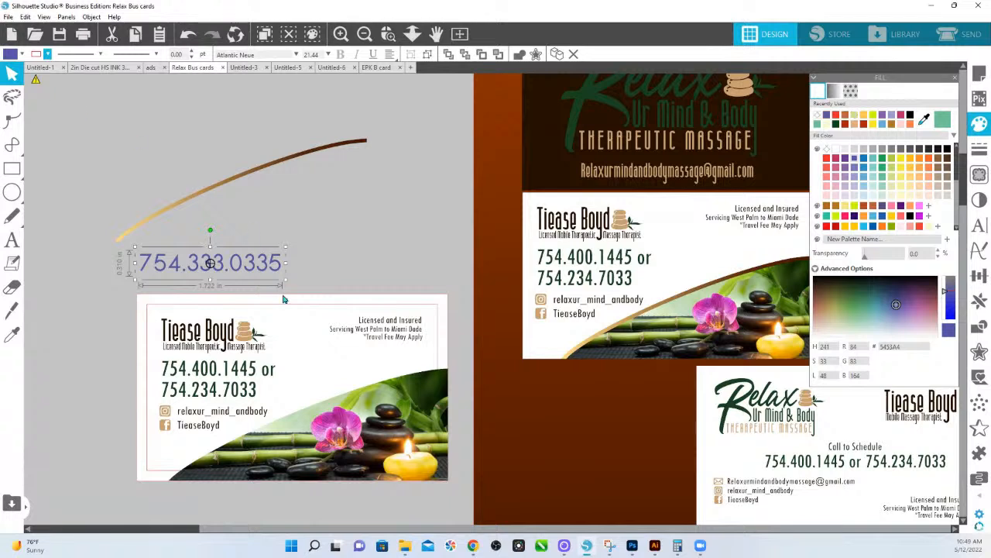
pyautogui.moveTo(286, 245)
pyautogui.mouseDown()
pyautogui.moveTo(228, 259)
pyautogui.moveTo(284, 374)
pyautogui.moveTo(275, 380)
pyautogui.moveTo(276, 258)
pyautogui.mouseUp()
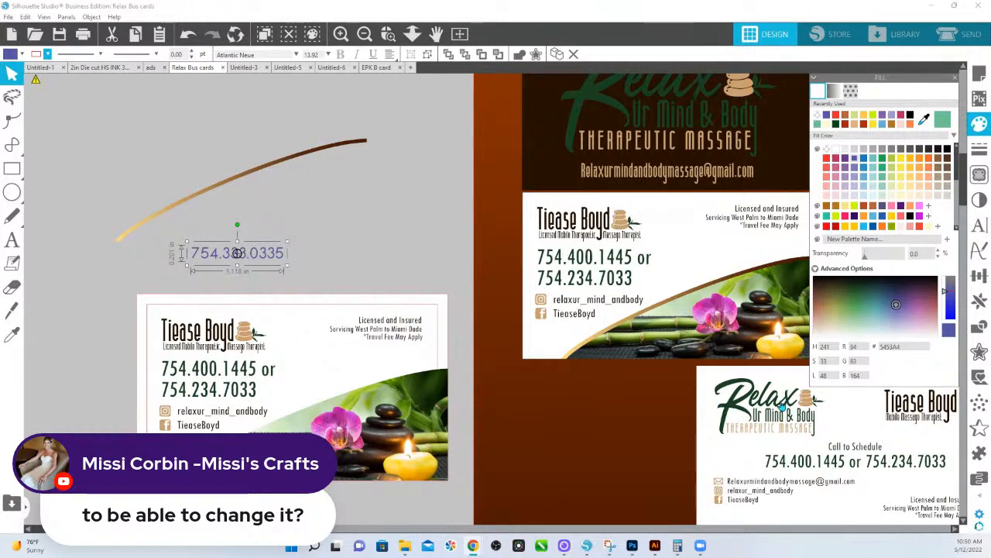
# Ungroup the Relax card front and move its Relax logo off the card, above it.
pyautogui.click(784, 406)
pyautogui.moveTo(784, 406); pyautogui.dragTo(176, 20)
pyautogui.moveTo(299, 217); pyautogui.dragTo(402, 372)
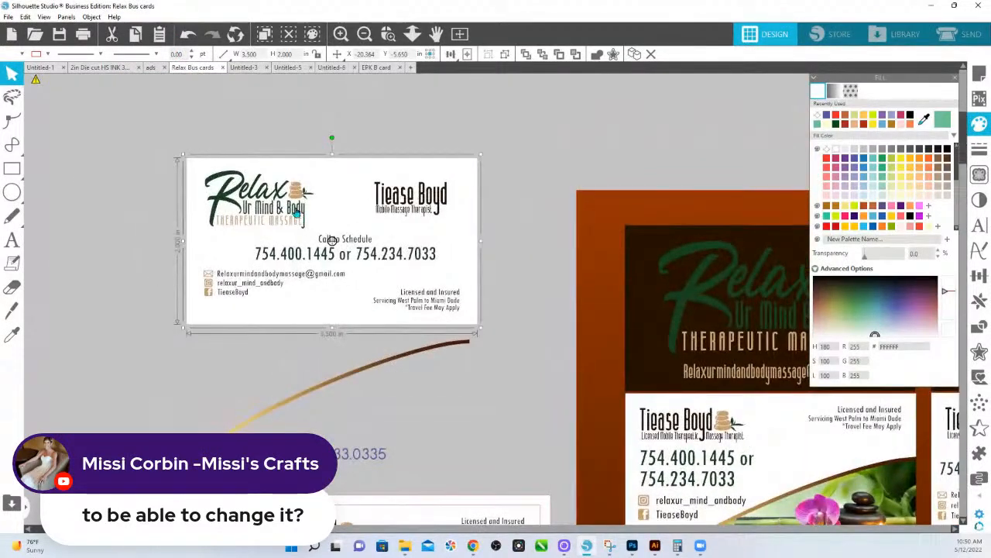
pyautogui.rightClick(299, 209)
pyautogui.click(349, 385)
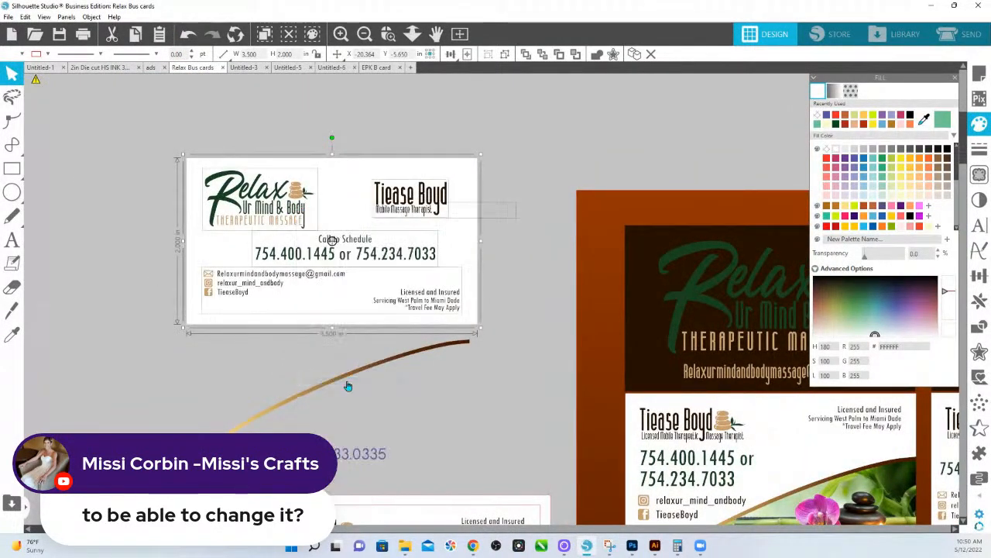
pyautogui.click(274, 350)
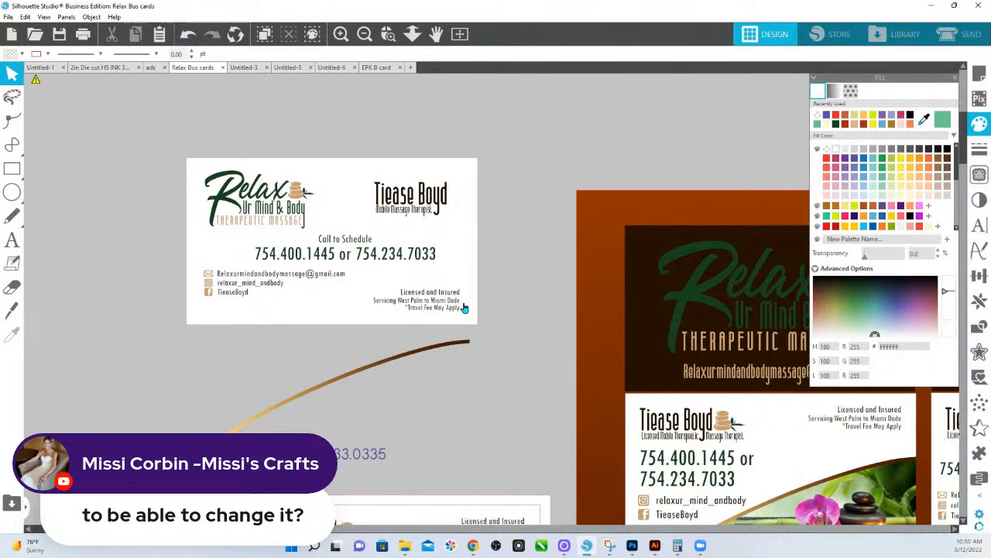
pyautogui.moveTo(304, 193); pyautogui.dragTo(296, 99)
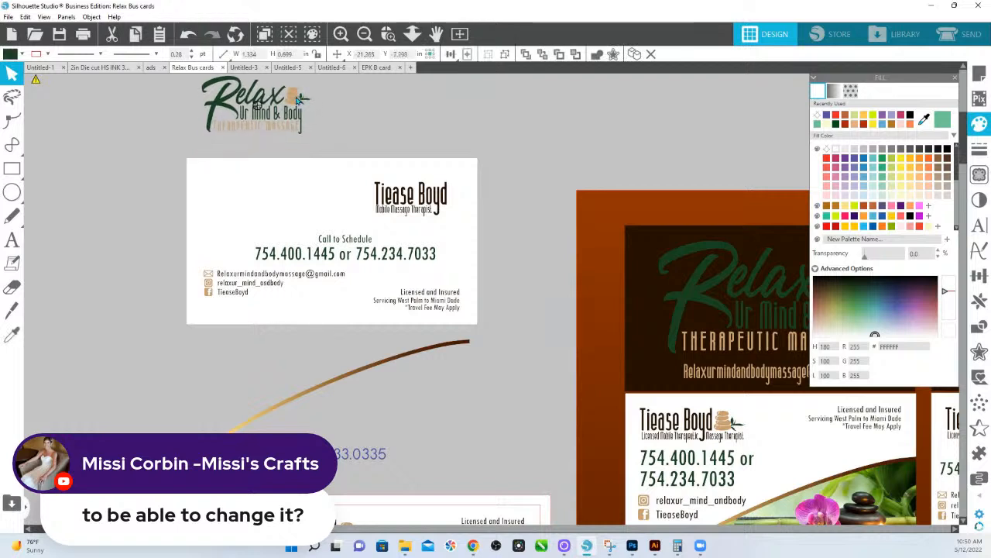
# Select the card's white background and zoom in on the contact details section.
pyautogui.click(192, 267)
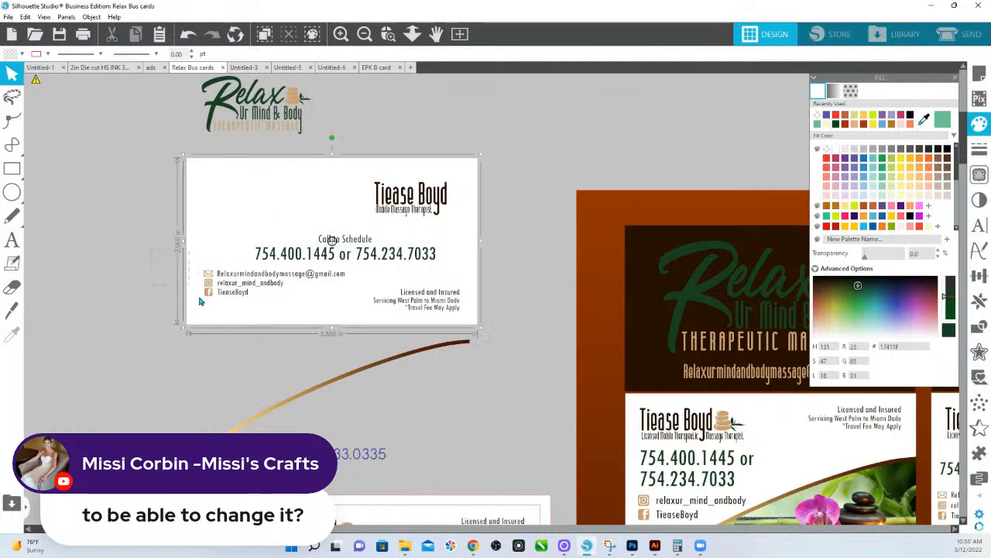
pyautogui.click(209, 281)
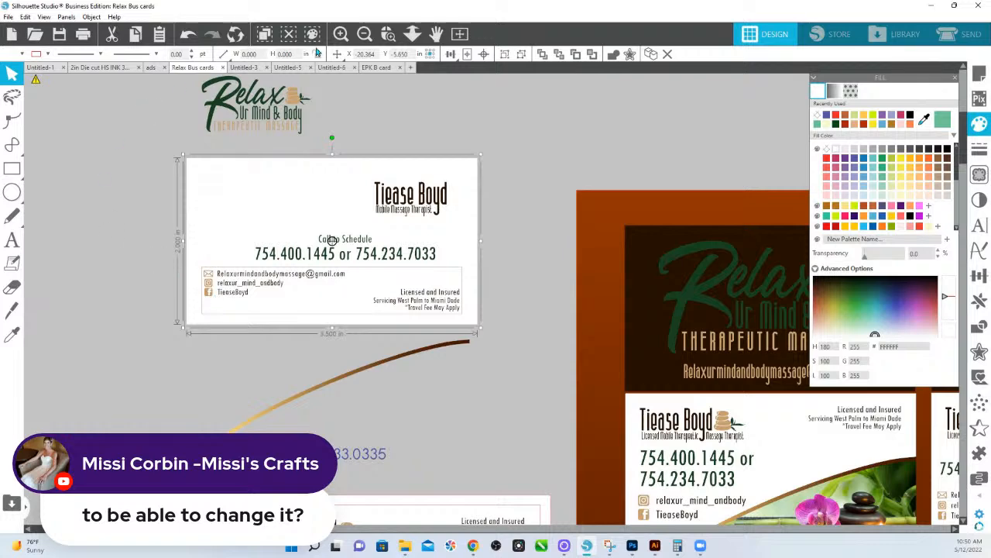
pyautogui.click(388, 33)
pyautogui.moveTo(188, 249); pyautogui.dragTo(277, 338)
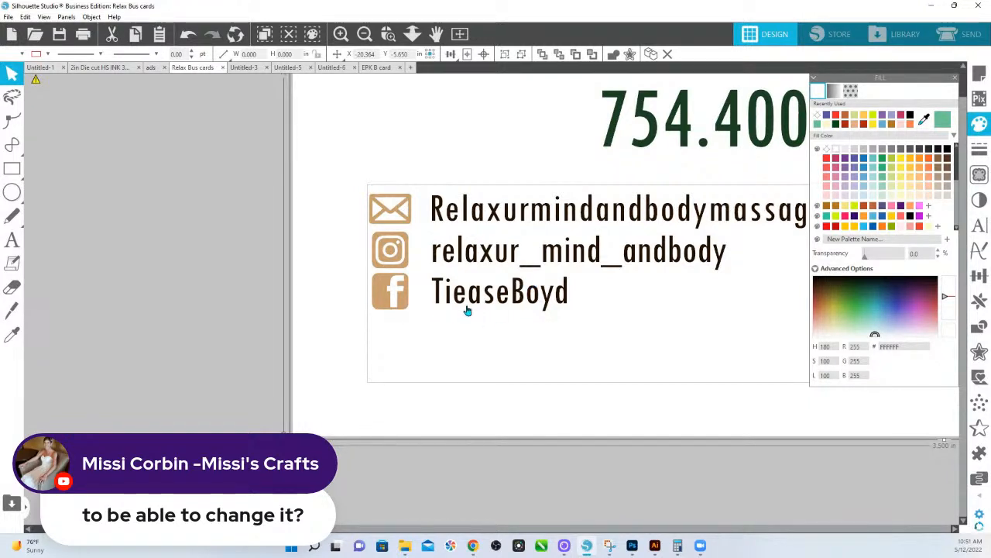
# Fit the whole card in view, then switch to the browser's 'Complement your Small Business' course page.
pyautogui.click(412, 34)
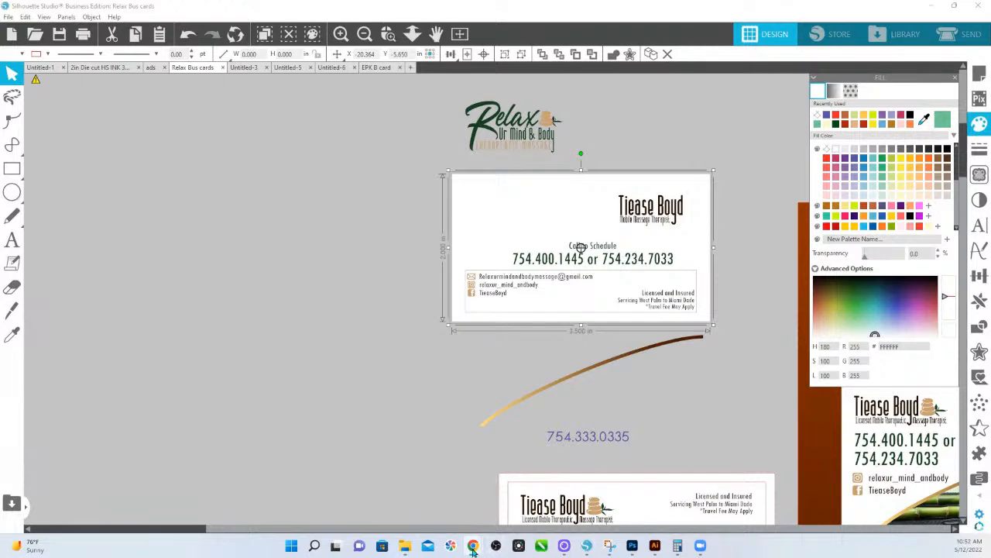
pyautogui.moveTo(473, 548)
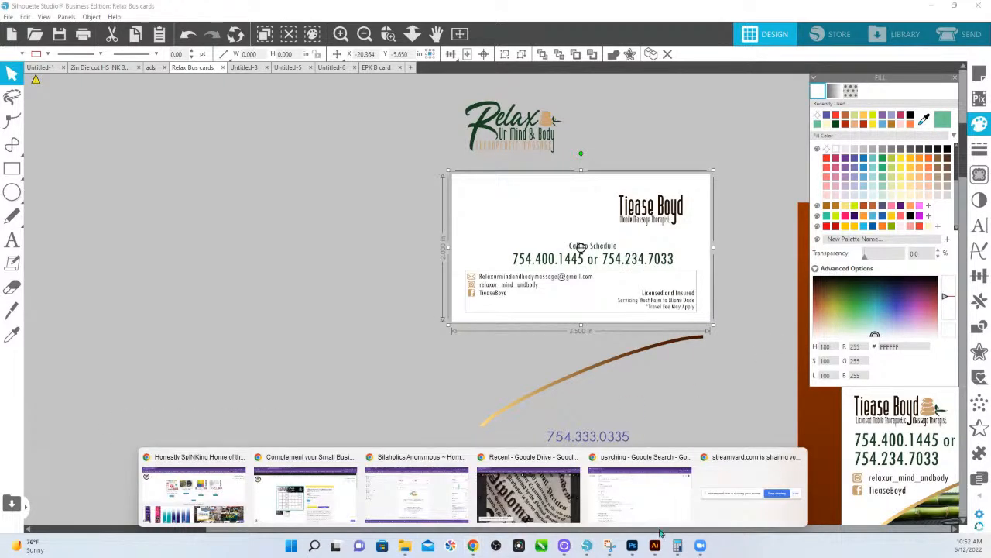
pyautogui.click(306, 469)
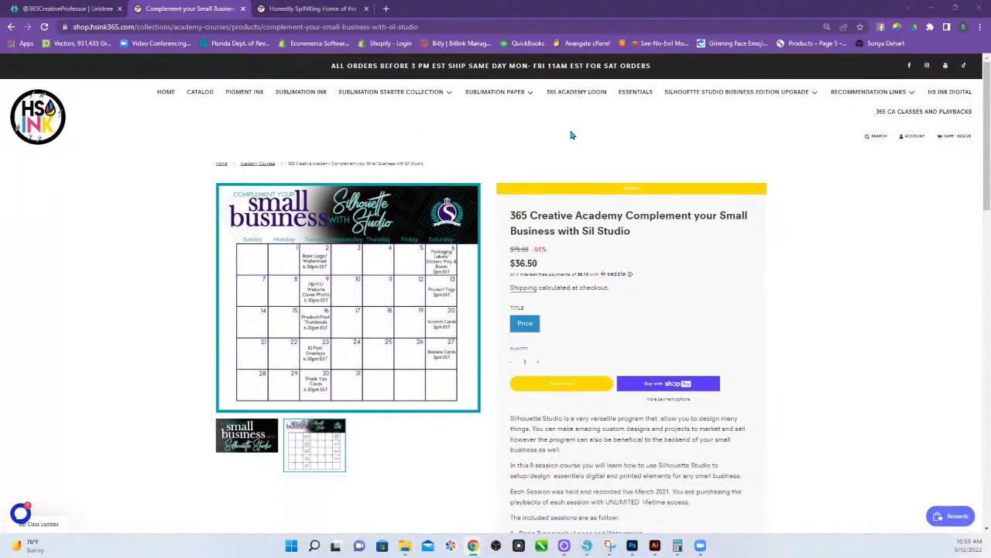
# Return from the course page to the HS Ink store home page via the HS INK logo.
pyautogui.click(34, 121)
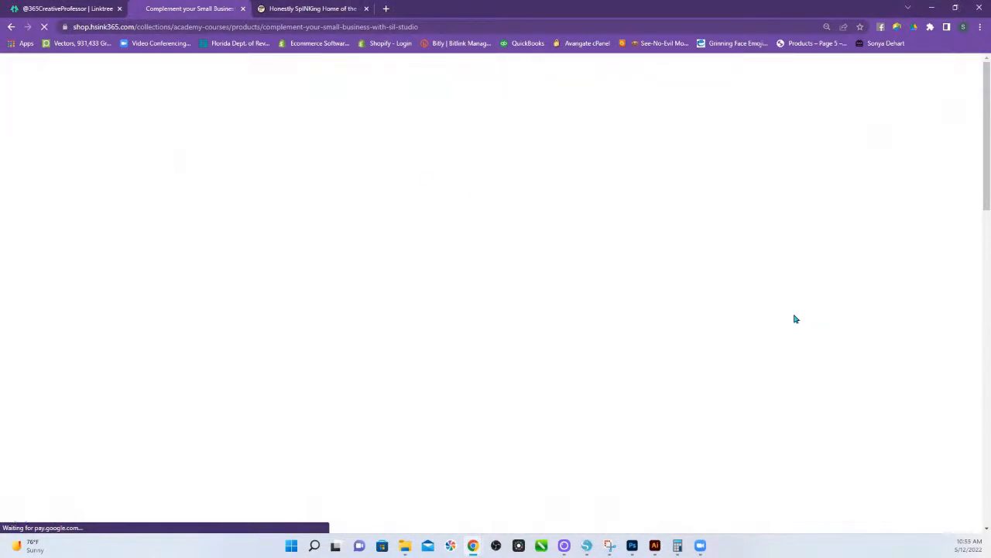
# Scroll to the Creative Academy grid and open the Essentials to Silhouette Studio course page.
pyautogui.scroll(-10, 485, 371)
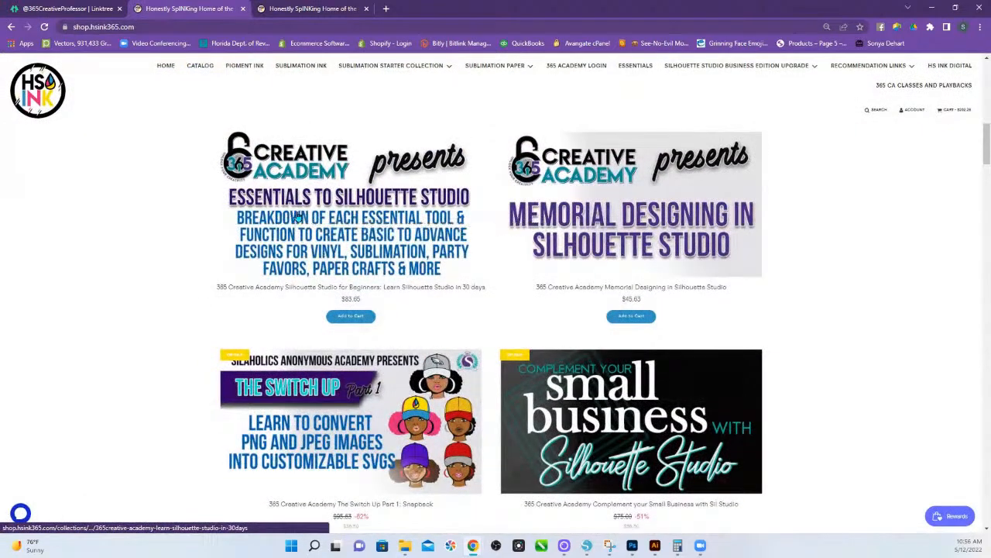
pyautogui.click(295, 218)
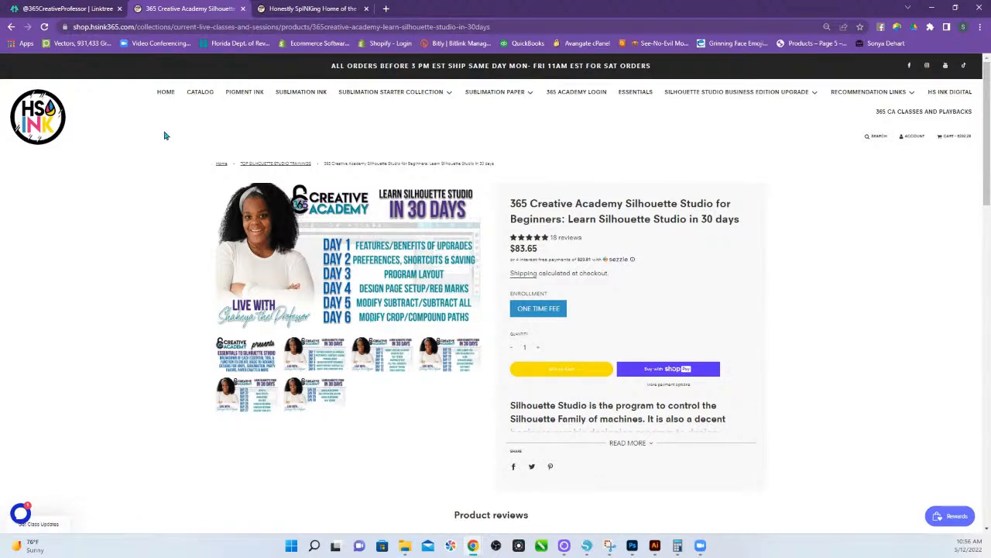
# Go back to the HS Ink home page and scroll through its chip resetter, heat tape and sublimation ink listings.
pyautogui.click(49, 121)
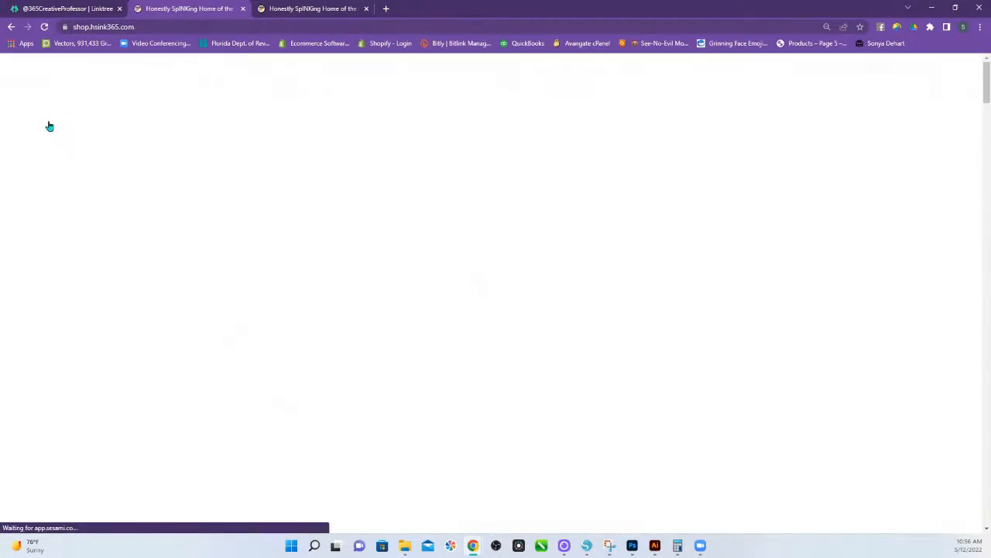
pyautogui.scroll(-4, 360, 385)
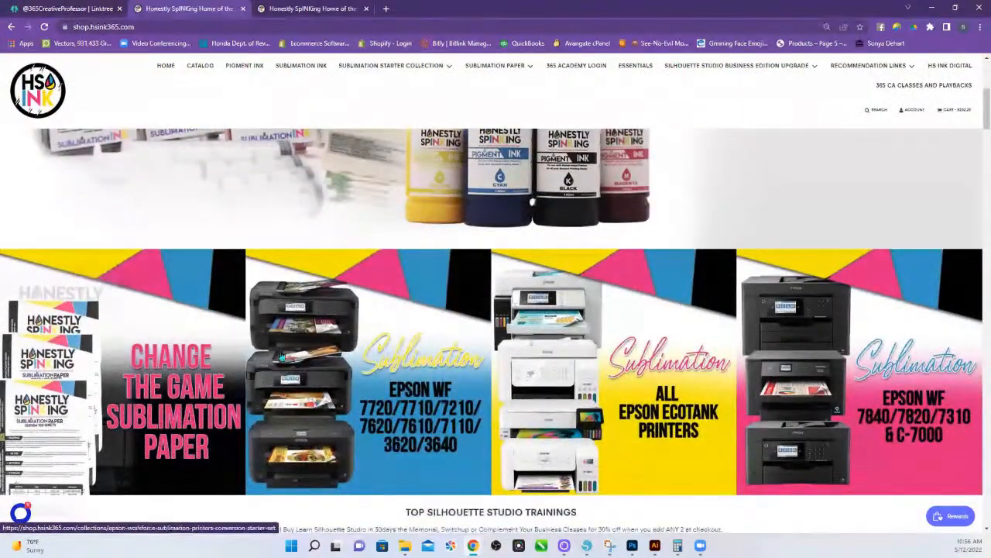
pyautogui.scroll(2, 300, 314)
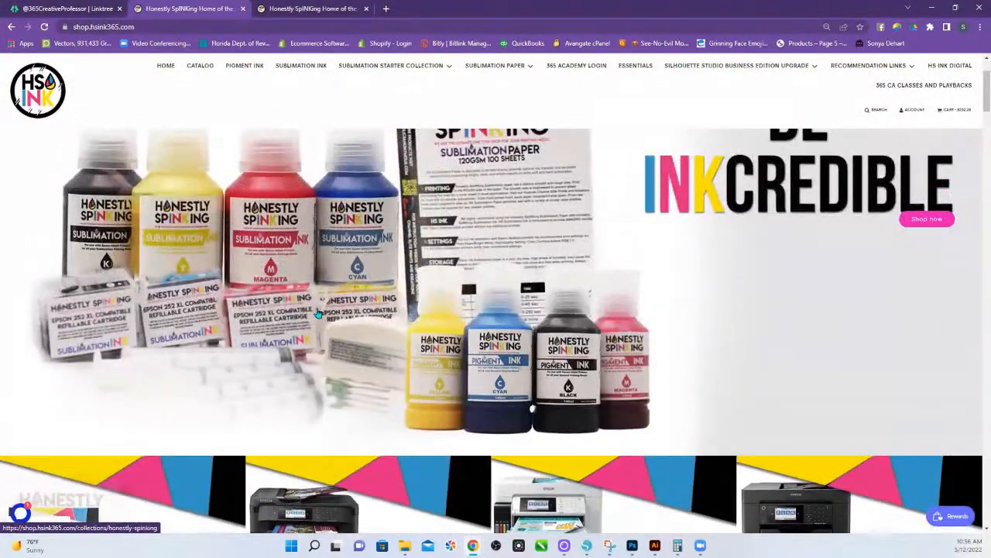
pyautogui.scroll(-6, 388, 364)
pyautogui.scroll(-15, 388, 364)
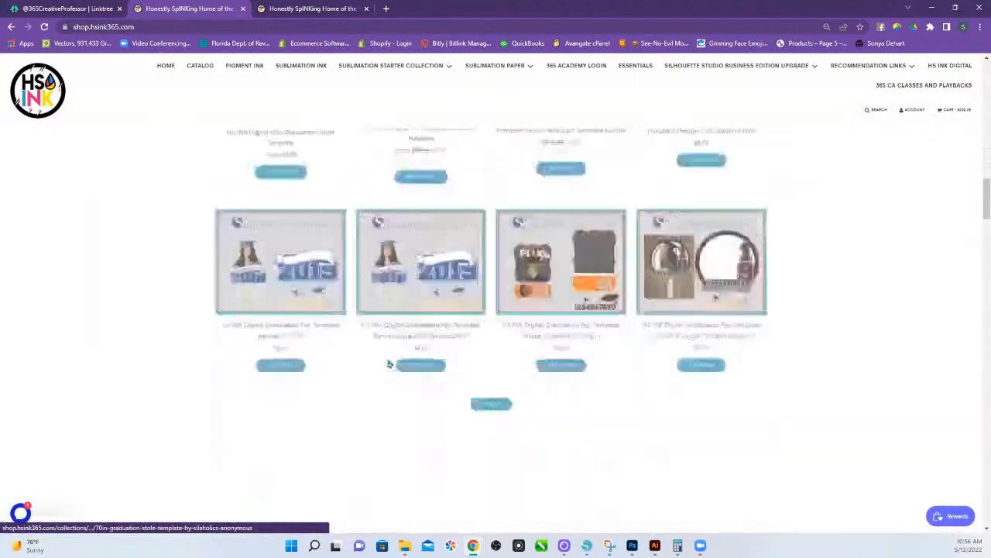
pyautogui.scroll(-15, 388, 368)
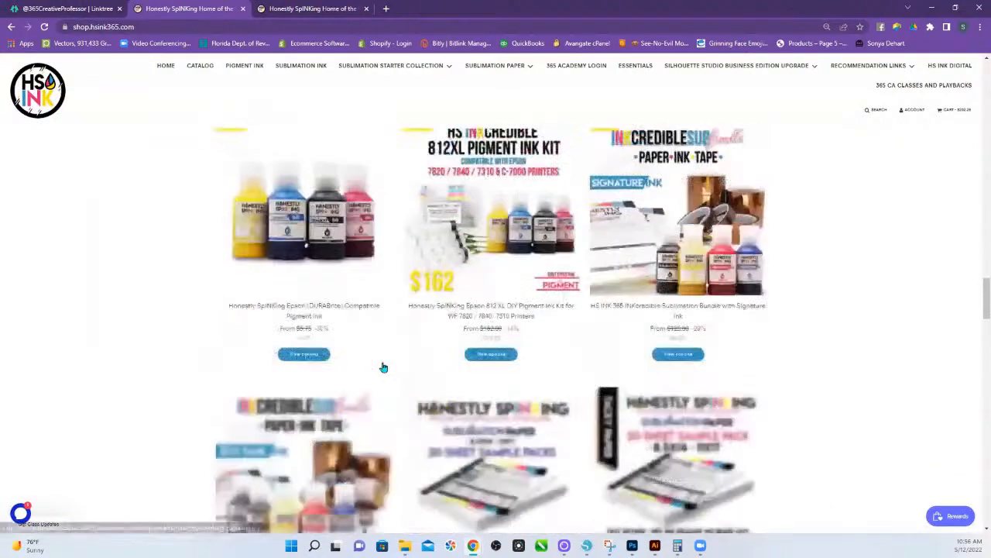
pyautogui.scroll(-12, 382, 371)
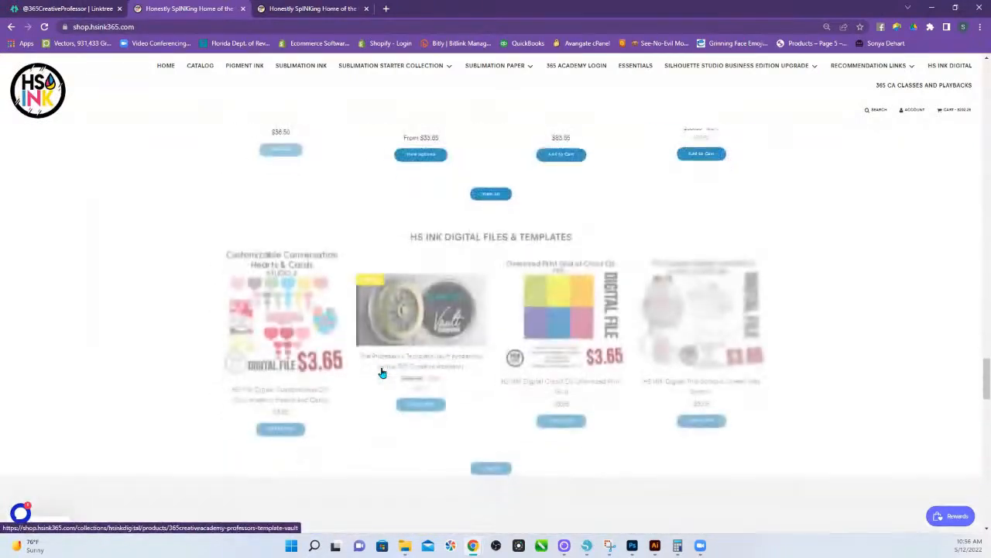
pyautogui.scroll(-8, 382, 375)
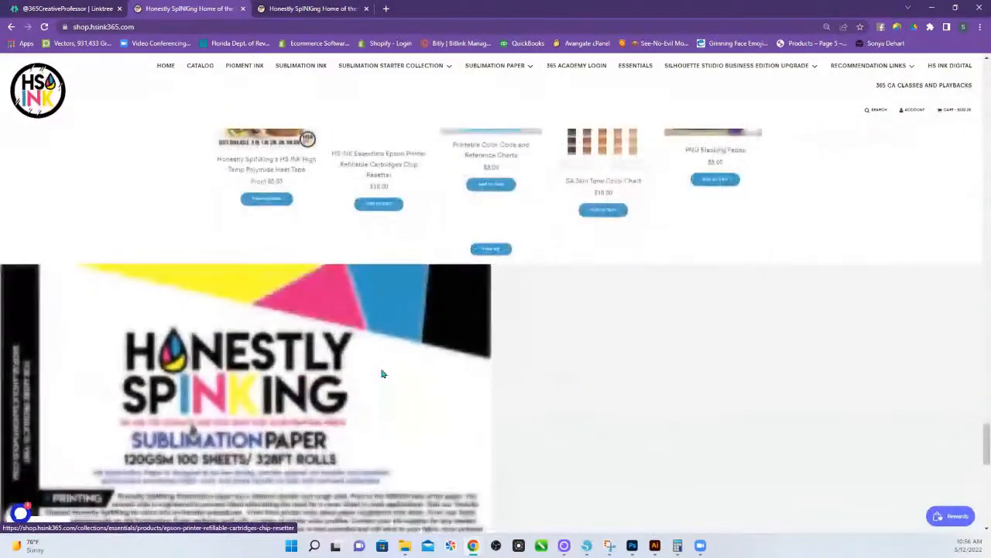
pyautogui.scroll(10, 380, 374)
pyautogui.scroll(15, 382, 368)
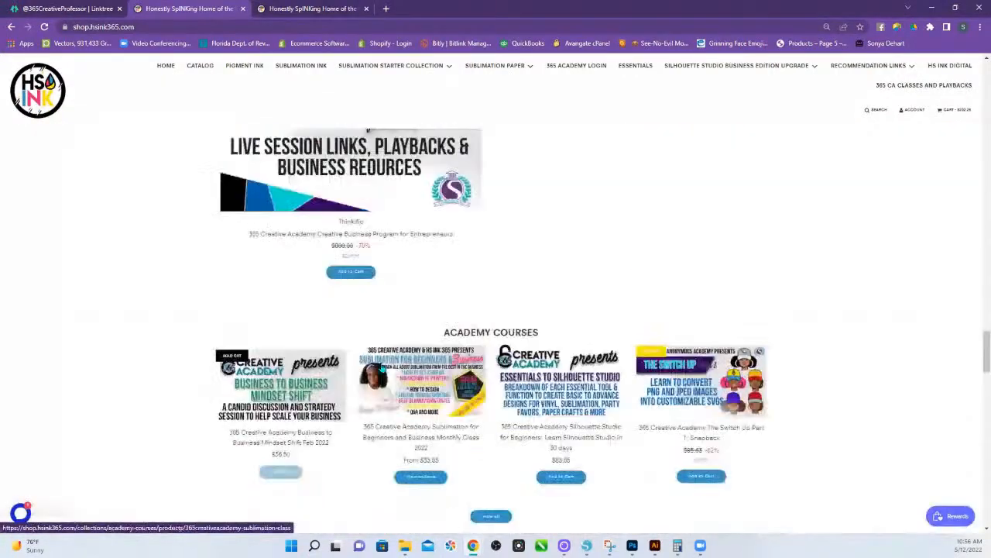
pyautogui.scroll(3, 382, 367)
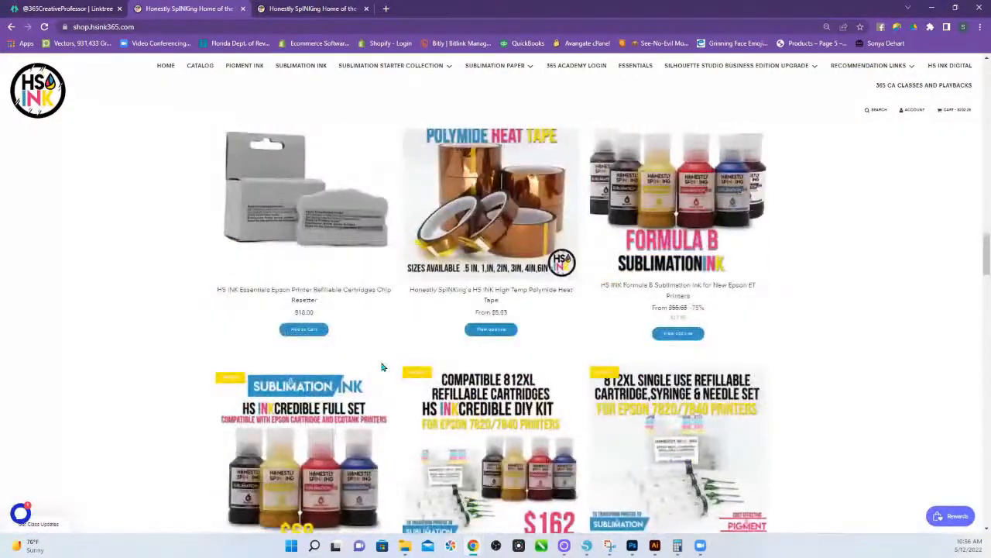